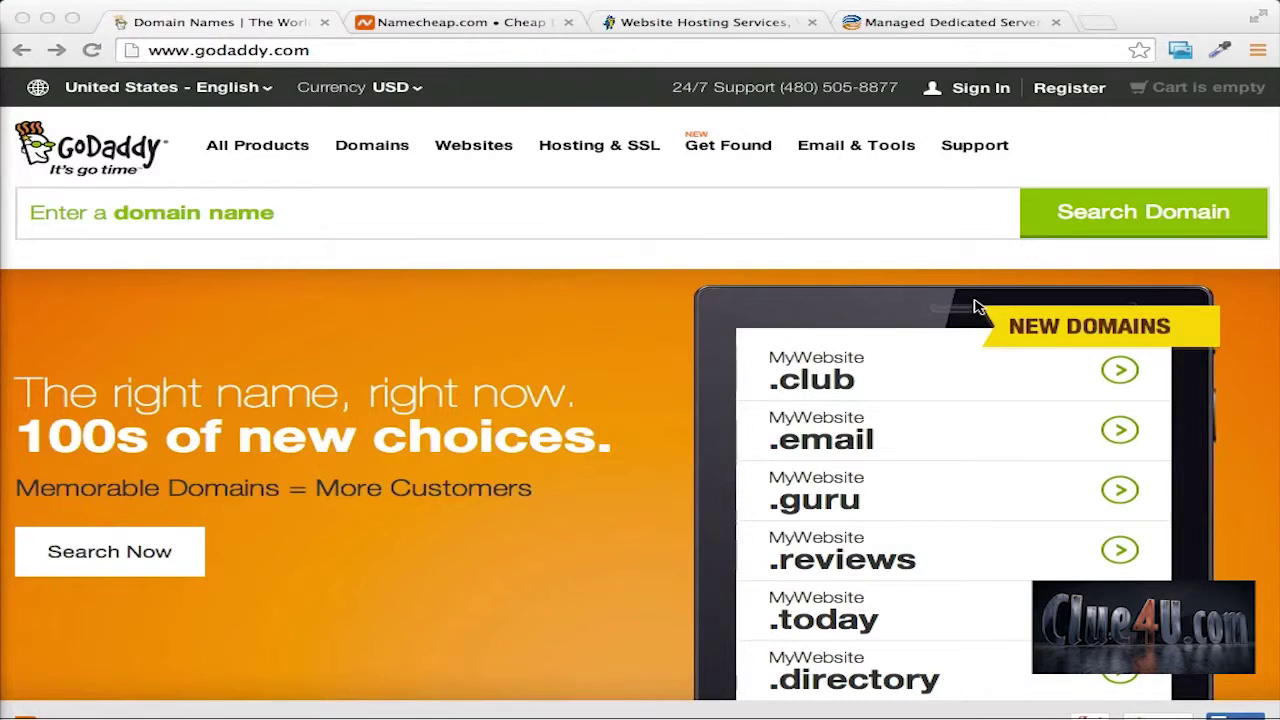
View the home pages of the registrars GoDaddy and Namecheap, ending on GoDaddy's.
left_click(218, 22)
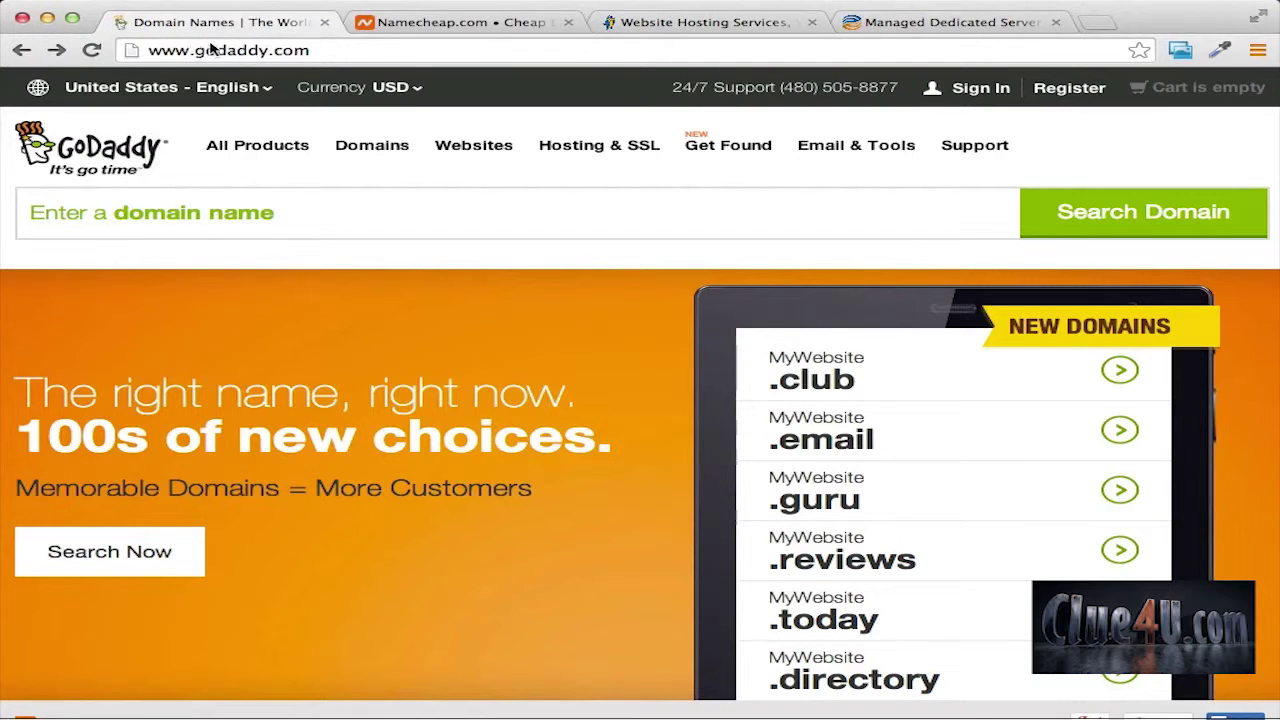
left_click(480, 28)
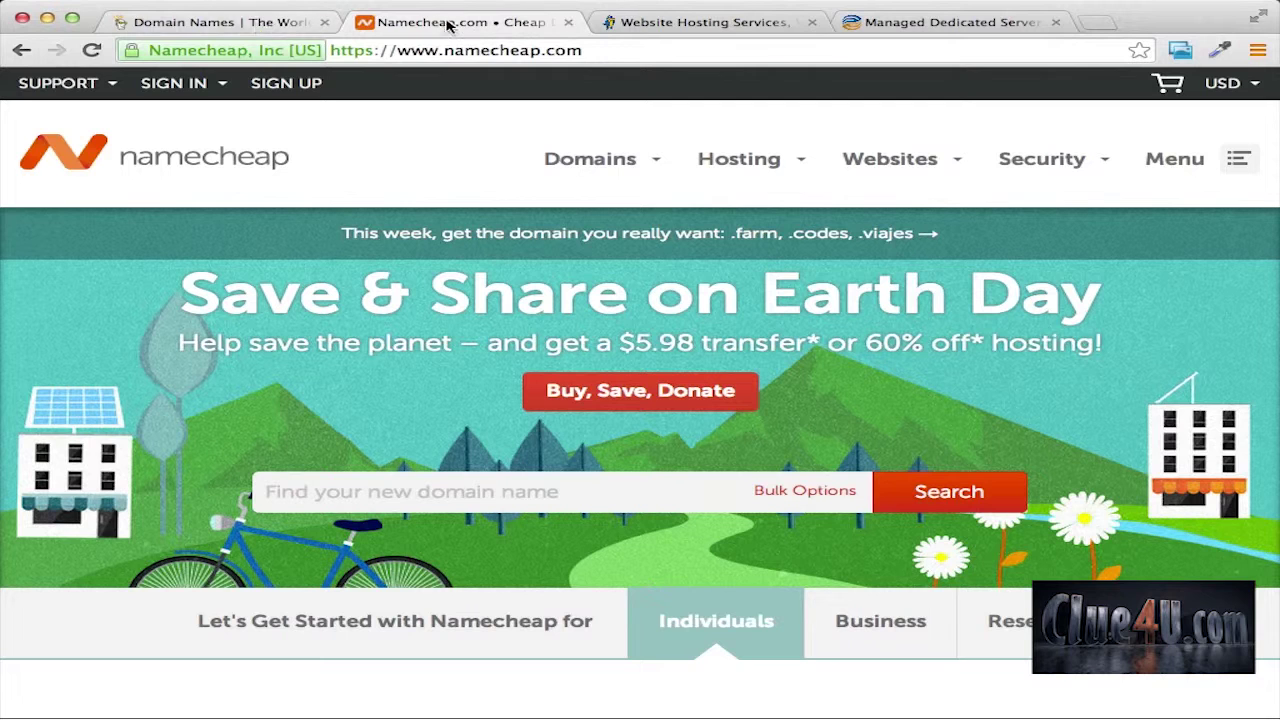
left_click(212, 22)
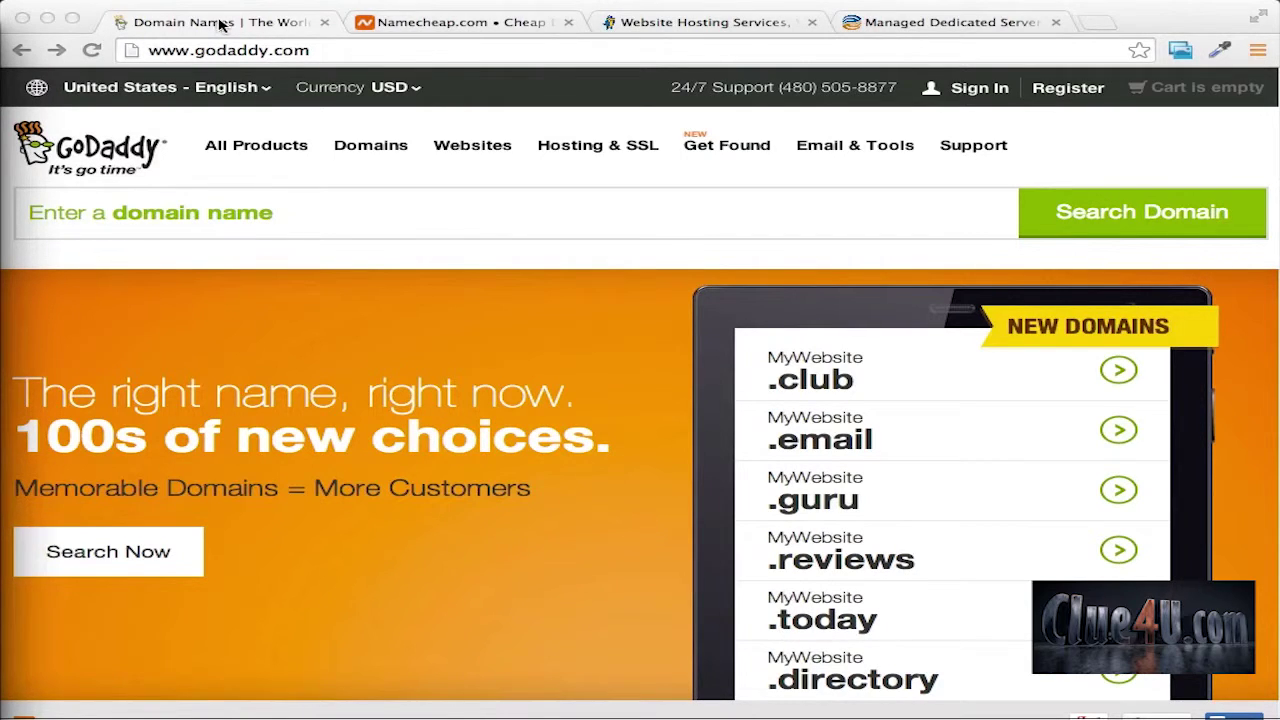
Search GoDaddy for the domain name "markswoodworkingtips".
left_click(325, 53)
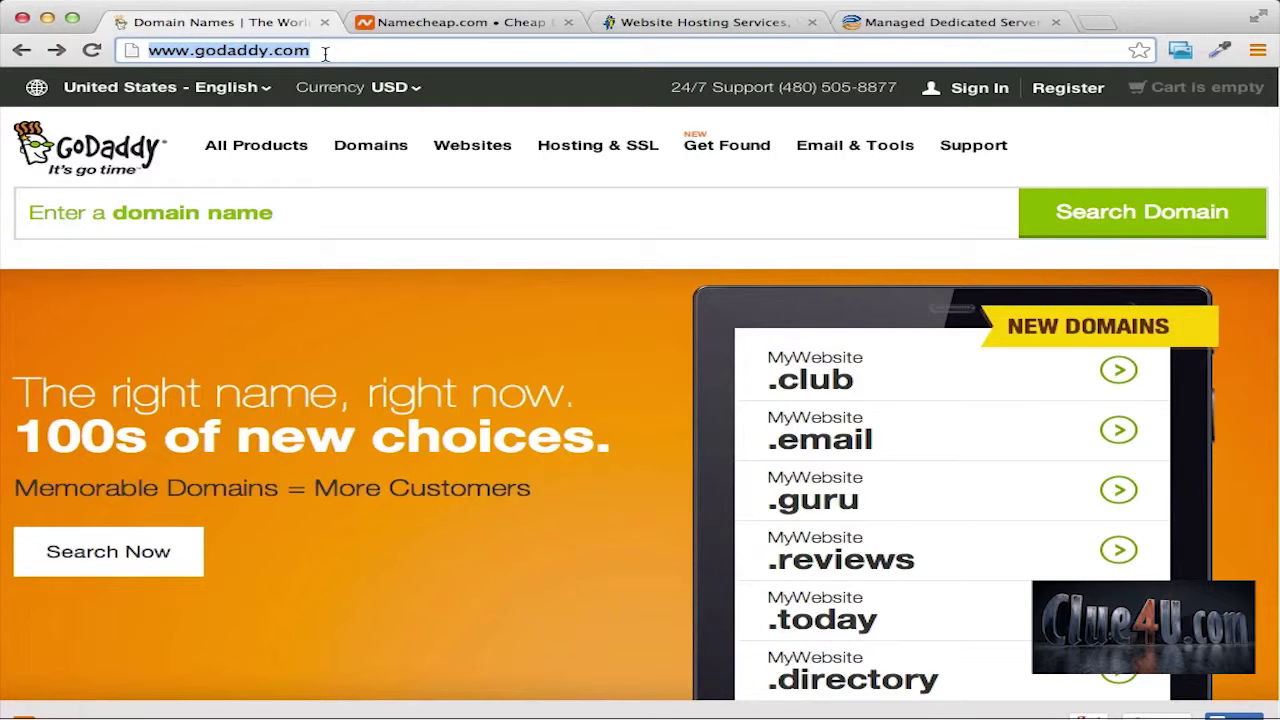
left_click(274, 218)
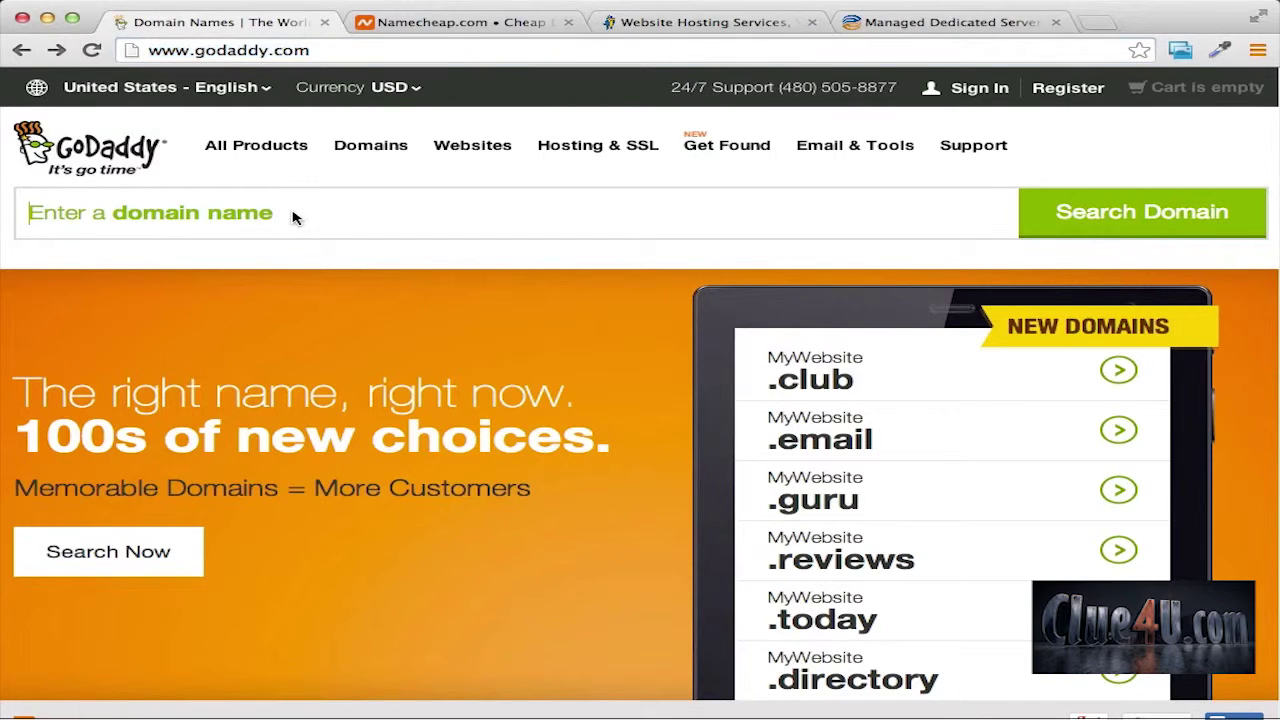
type("marksw")
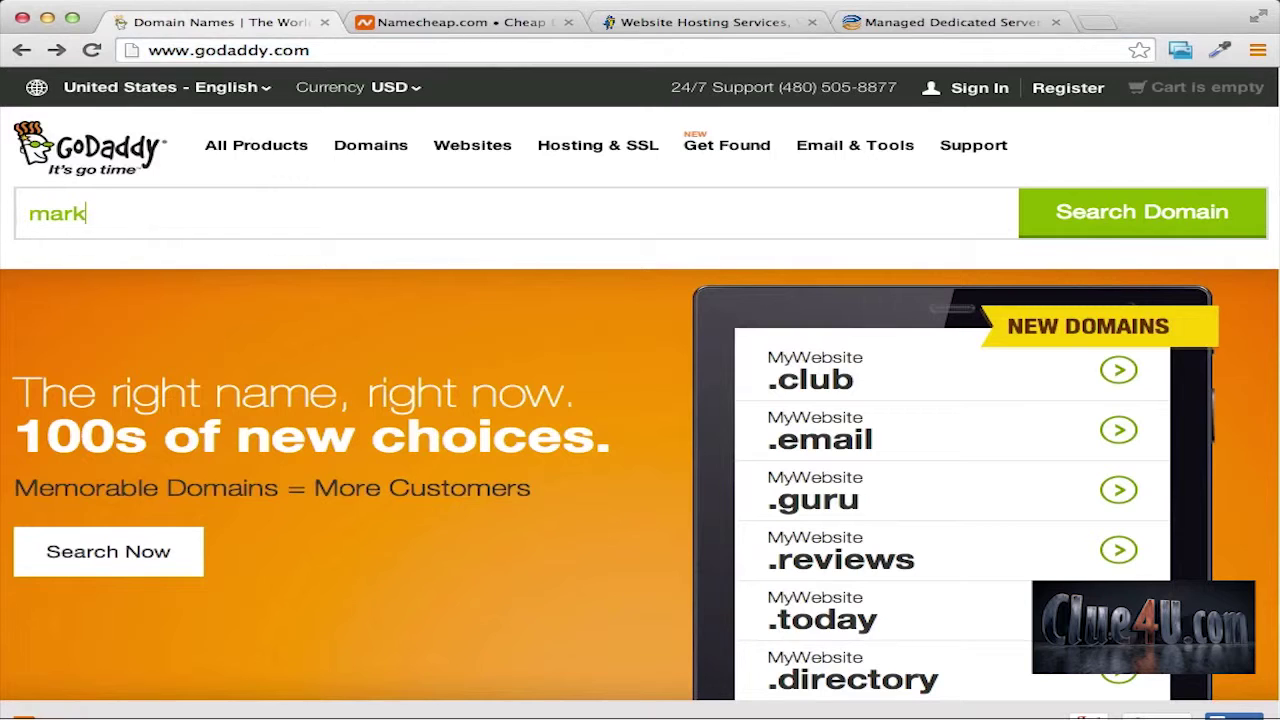
type("oood")
type("dworkingtips")
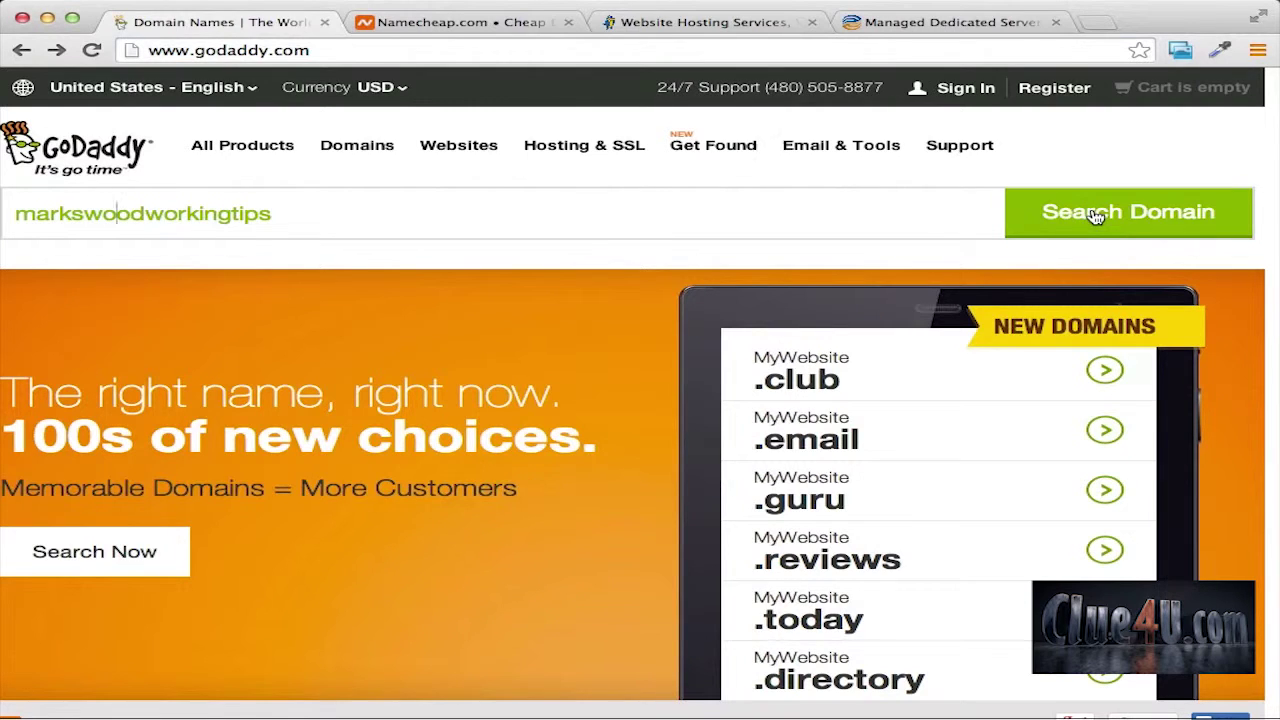
left_click(1095, 216)
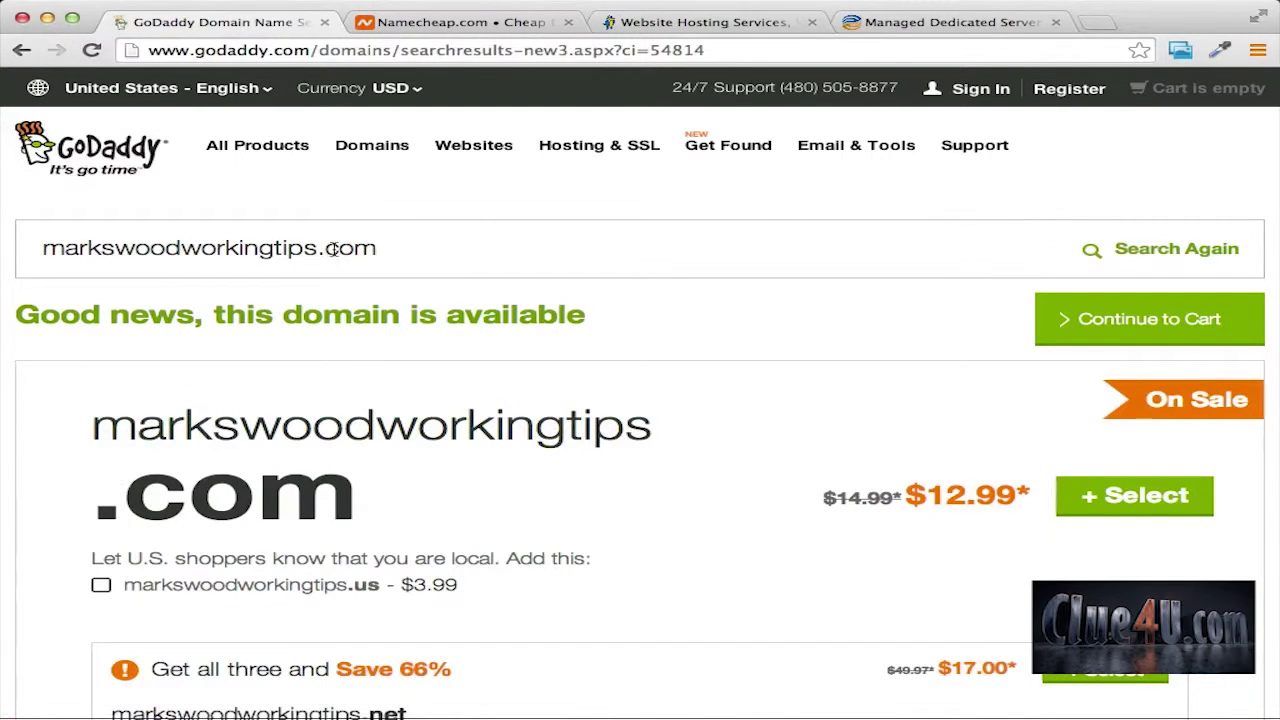
Examine the price of markswoodworkingtips.com and the bundle offer for its .net, .info and .org variants.
scroll(514, 289, "down", 1)
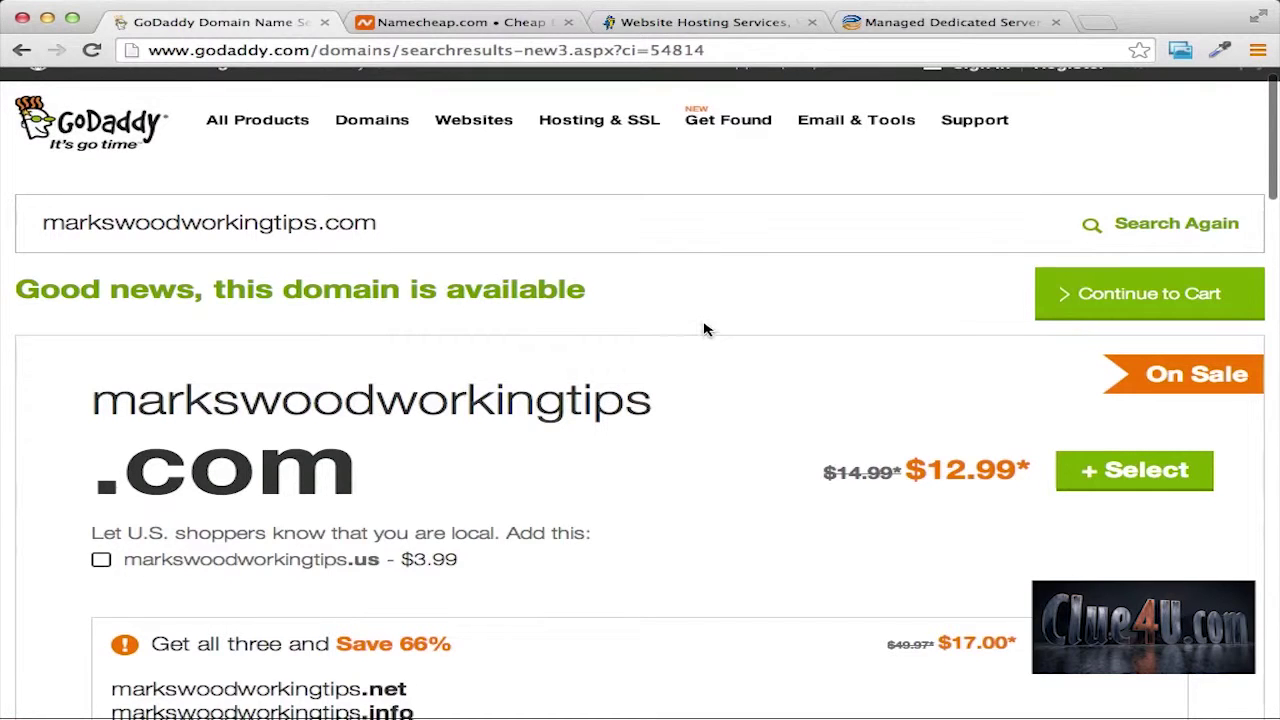
scroll(700, 330, "down", 1)
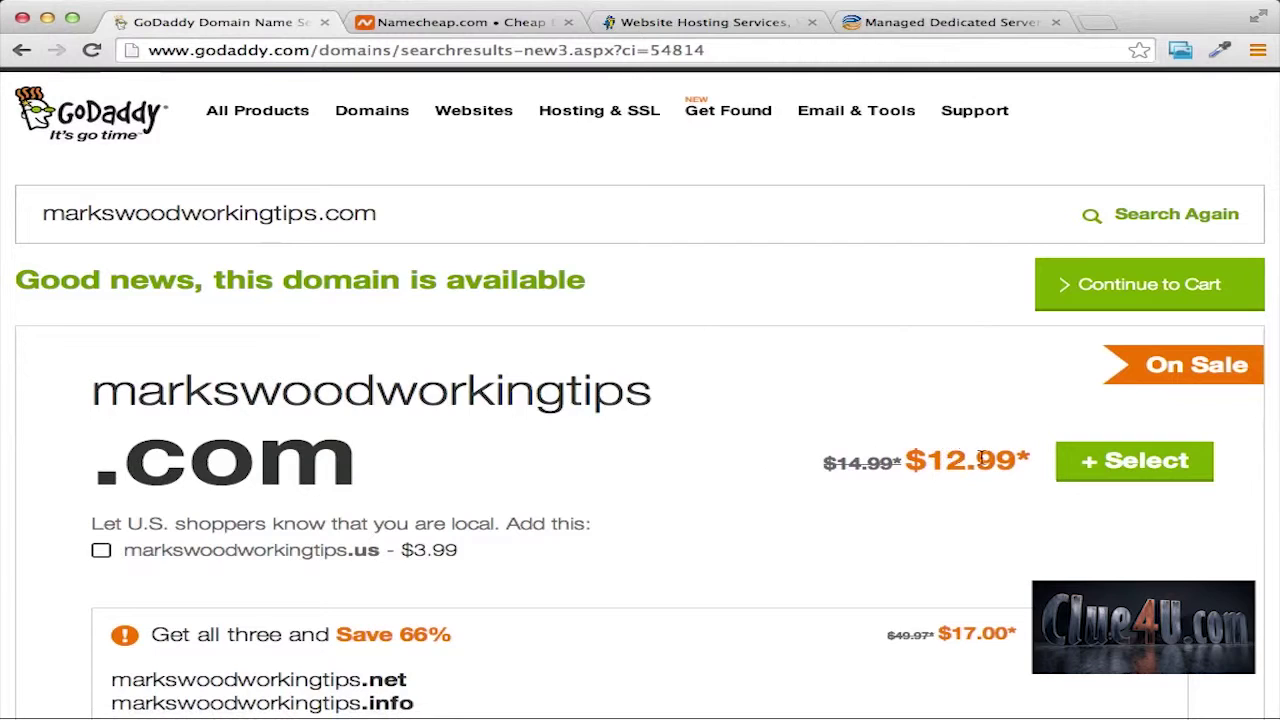
left_click_drag(1026, 457, 815, 462)
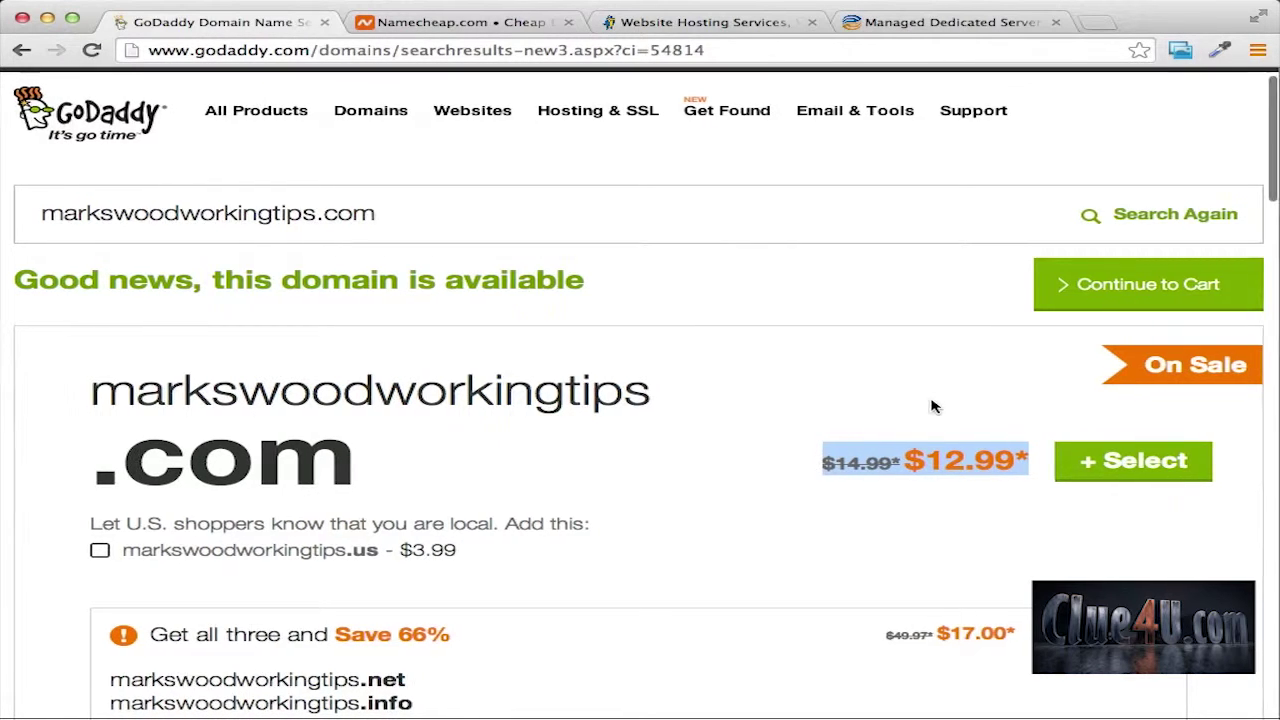
scroll(729, 386, "down", 5)
scroll(729, 386, "down", 3)
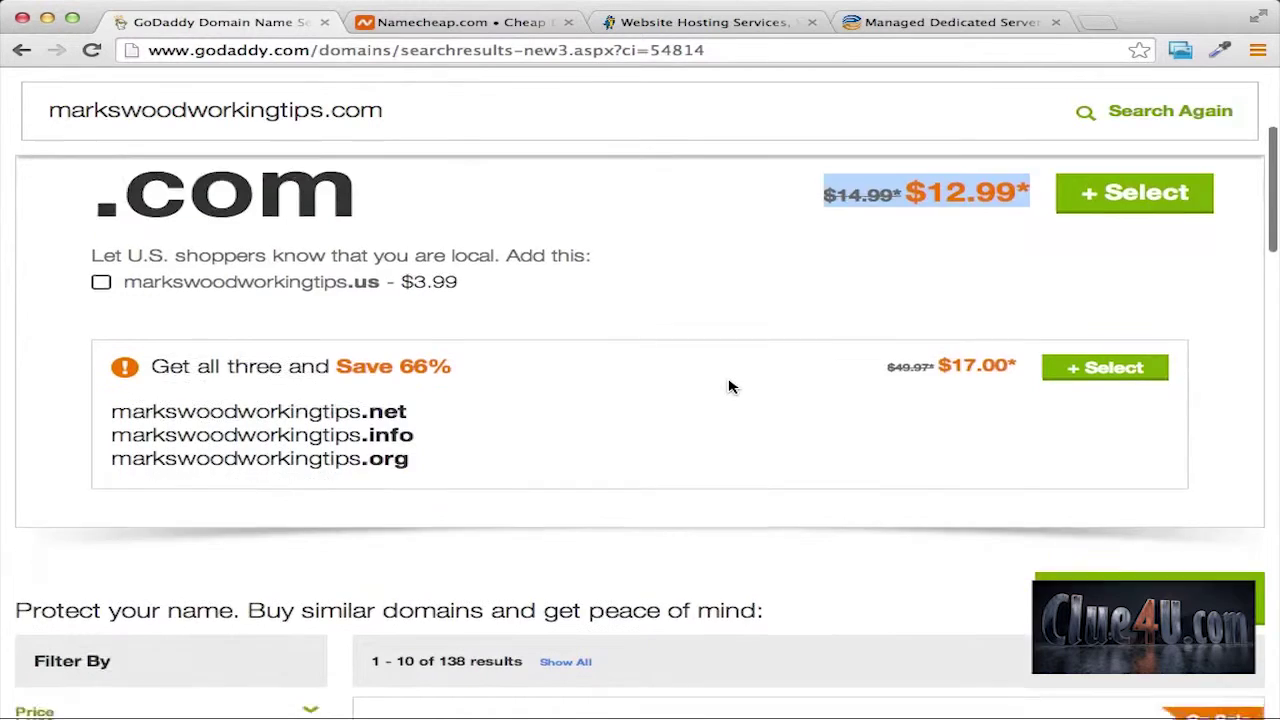
scroll(729, 386, "down", 1)
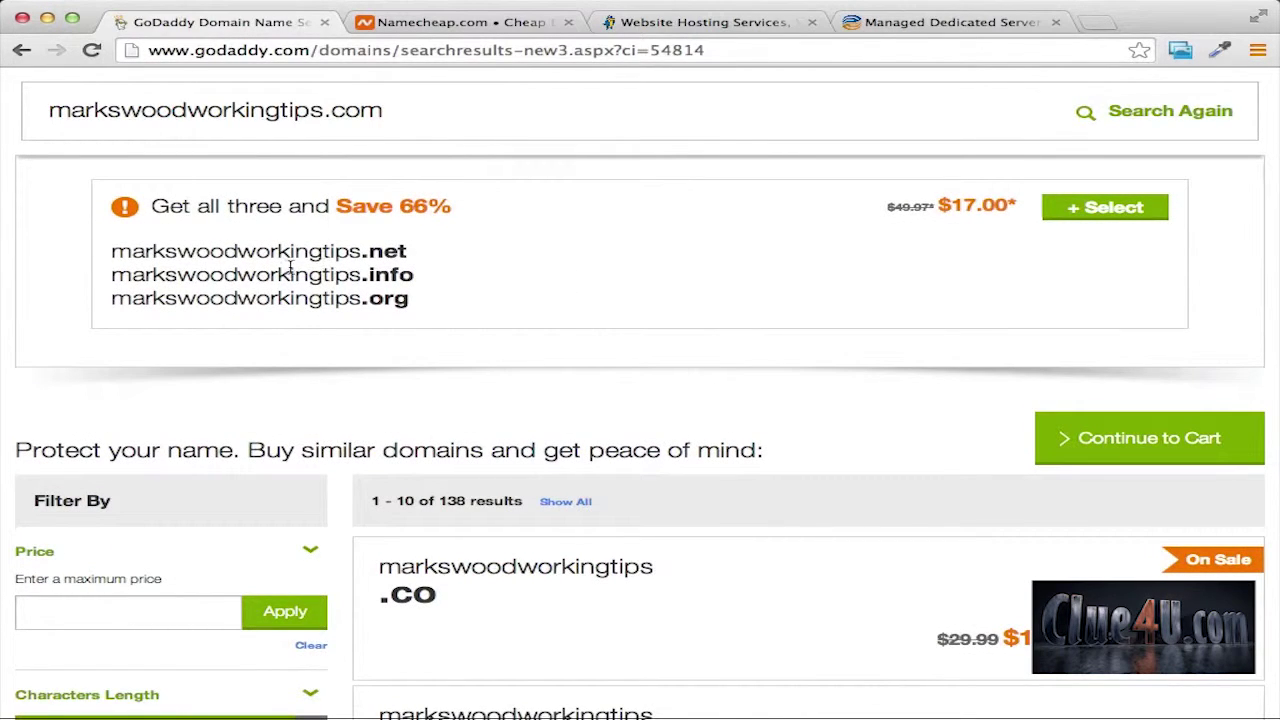
scroll(777, 280, "up", 3)
scroll(777, 280, "up", 4)
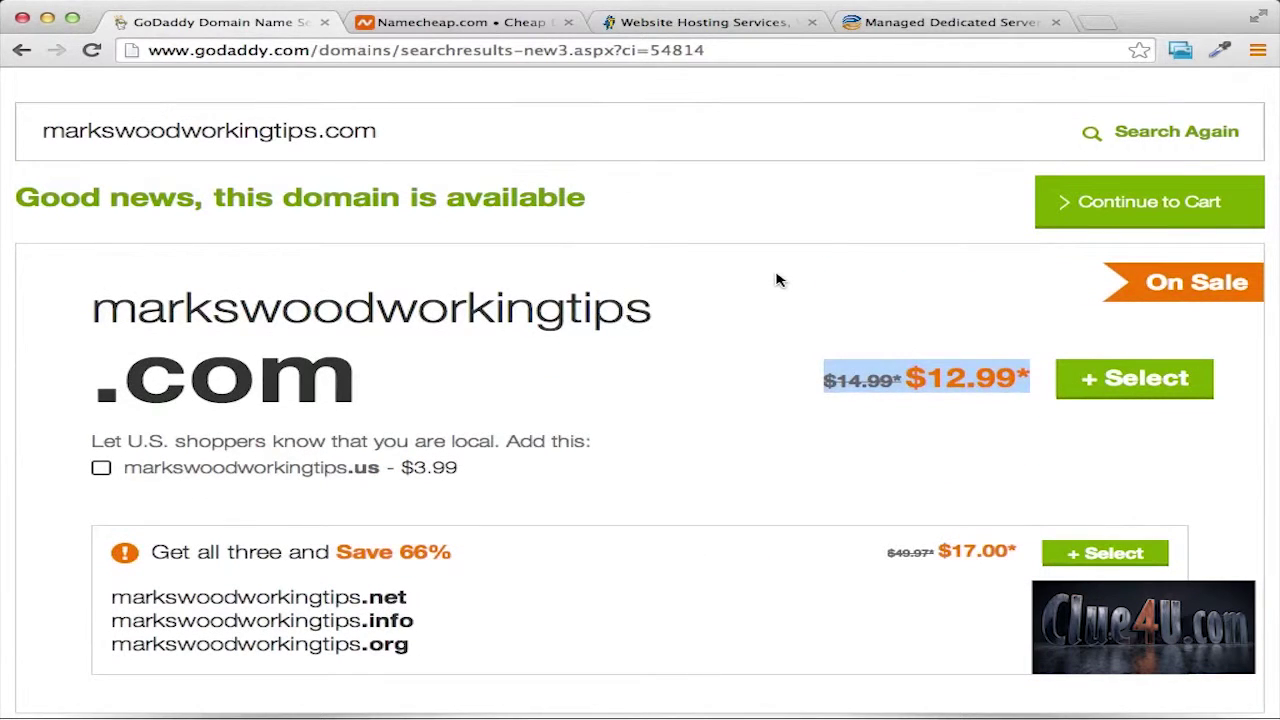
Select markswoodworkingtips.info from the similar domains filtered to the .info extension, and continue to the cart.
scroll(823, 420, "down", 10)
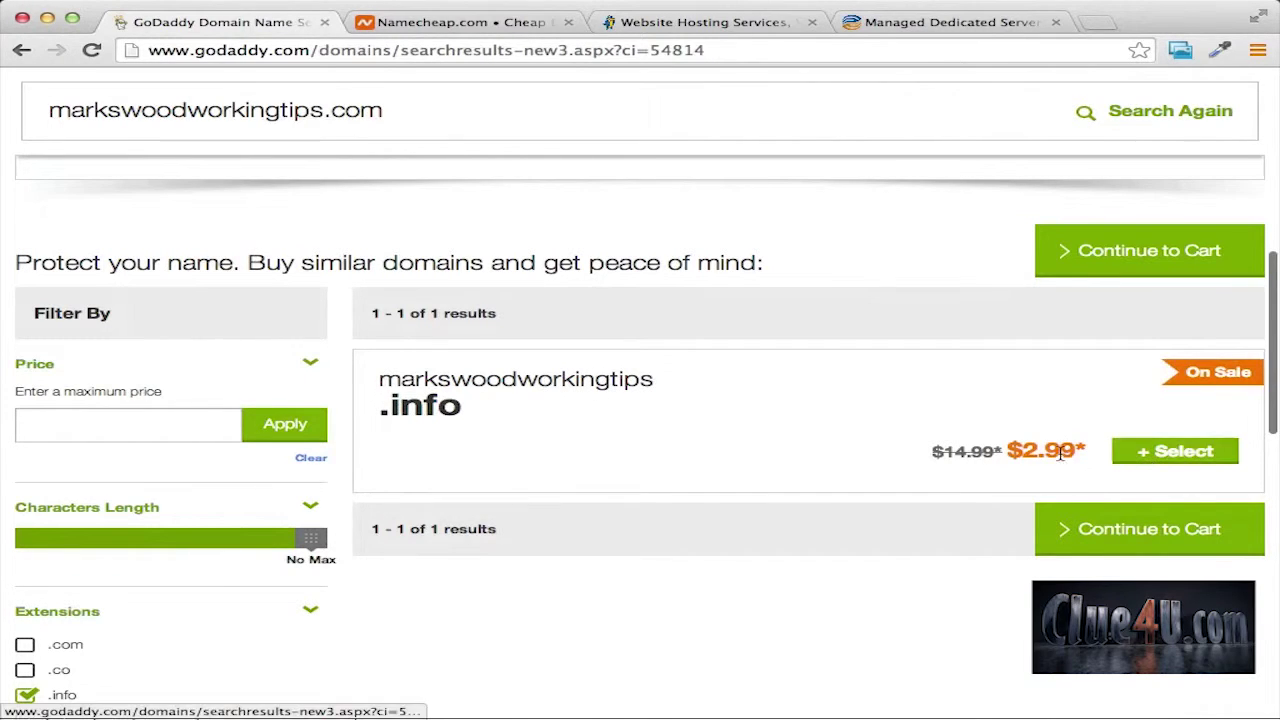
left_click(1185, 453)
scroll(845, 382, "down", 2)
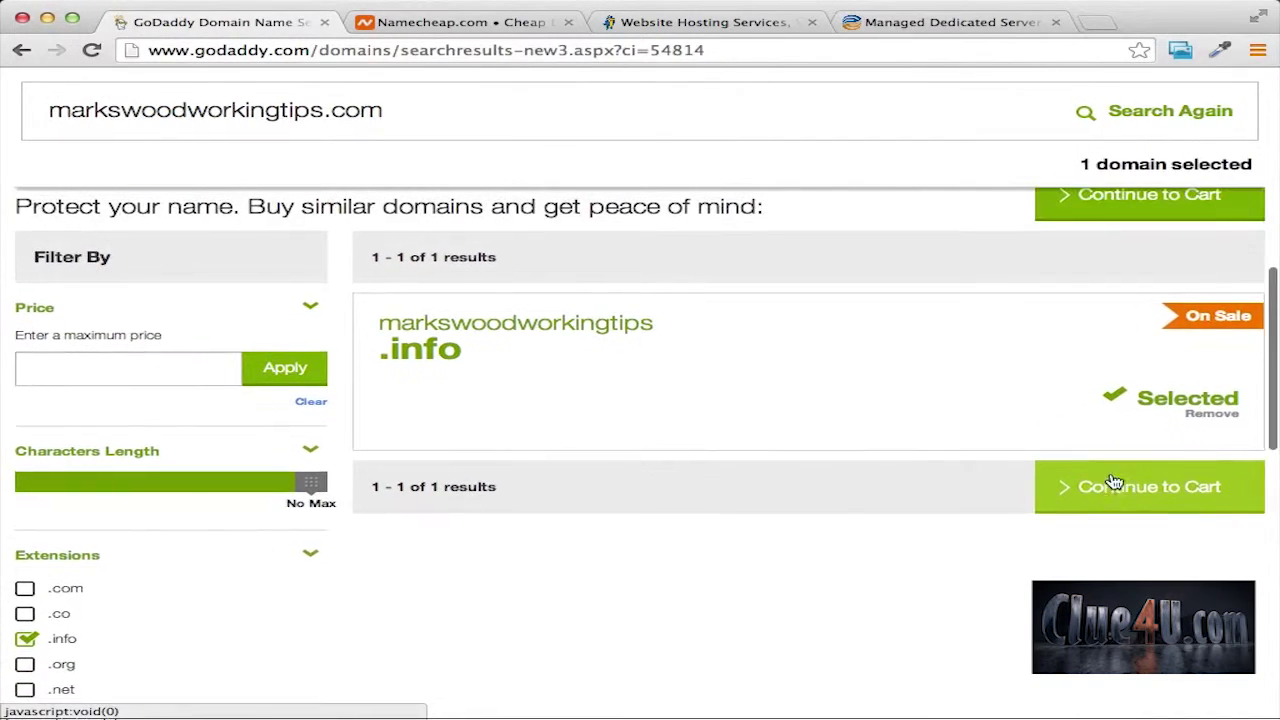
left_click(1160, 494)
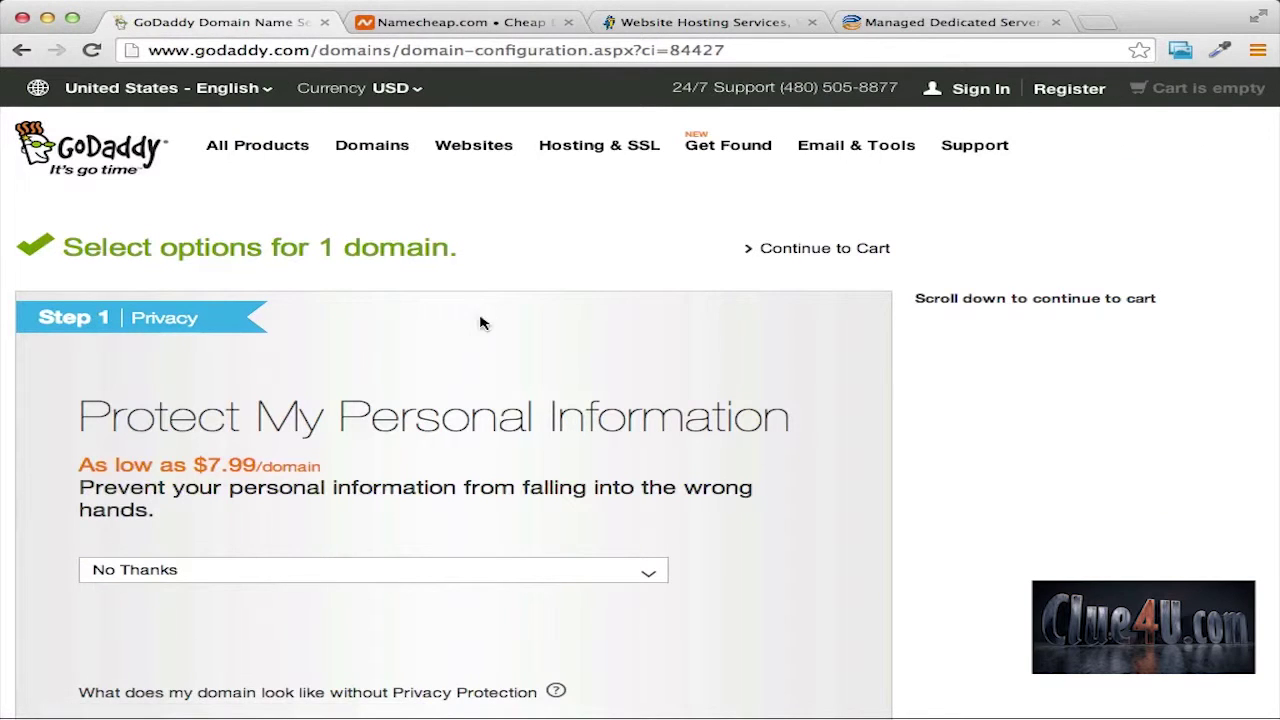
Decline the privacy, website builder, hosting and email add-ons for the domain and continue to the cart.
scroll(534, 300, "down", 4)
scroll(548, 231, "down", 2)
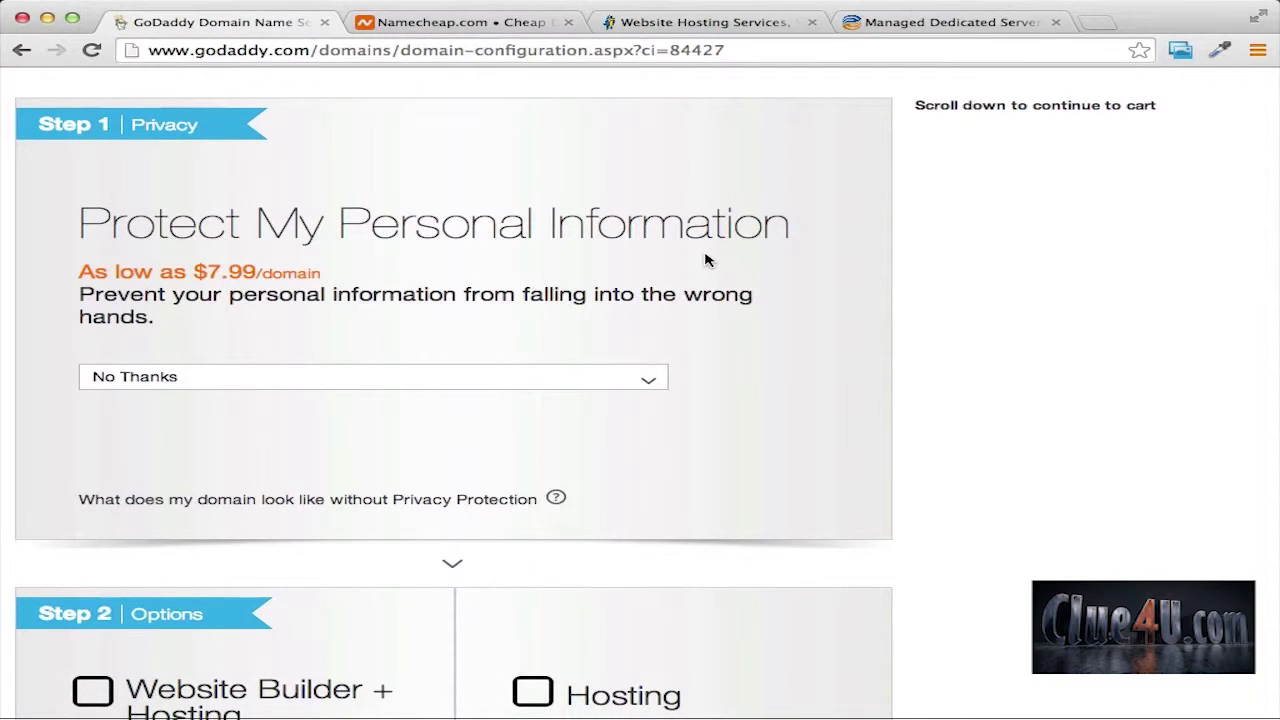
scroll(706, 262, "down", 3)
scroll(706, 262, "down", 10)
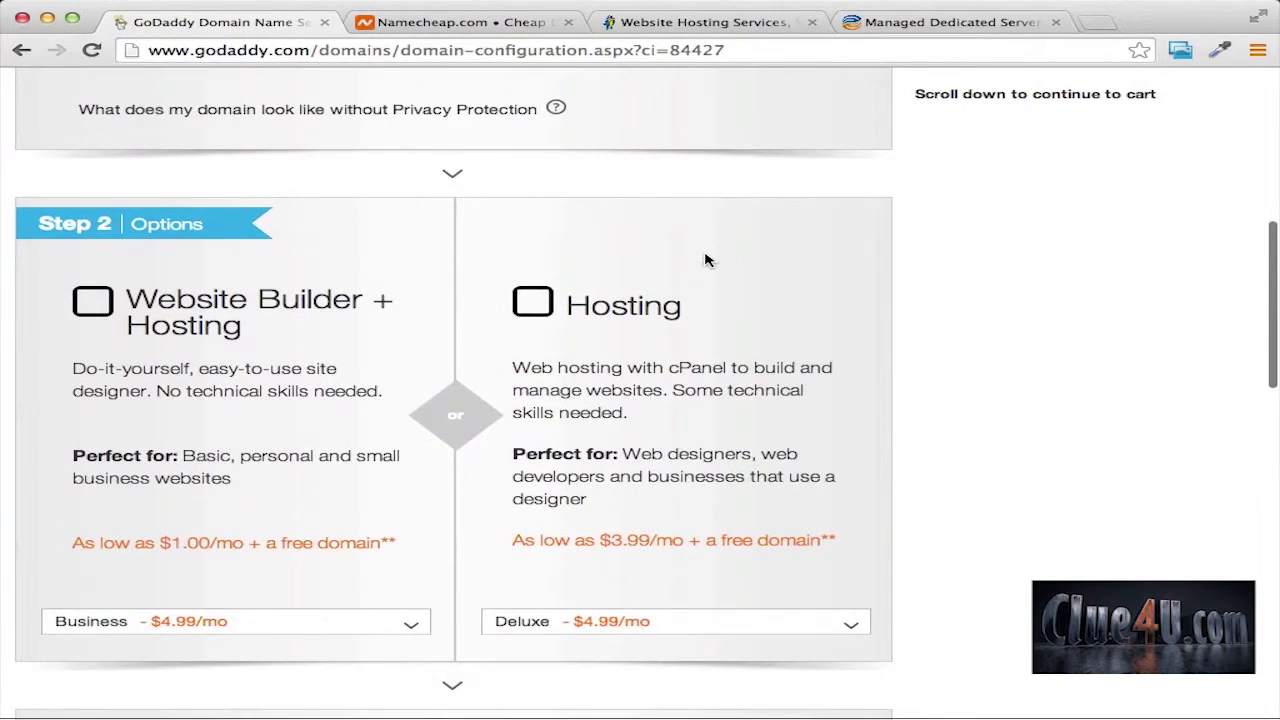
scroll(400, 220, "down", 10)
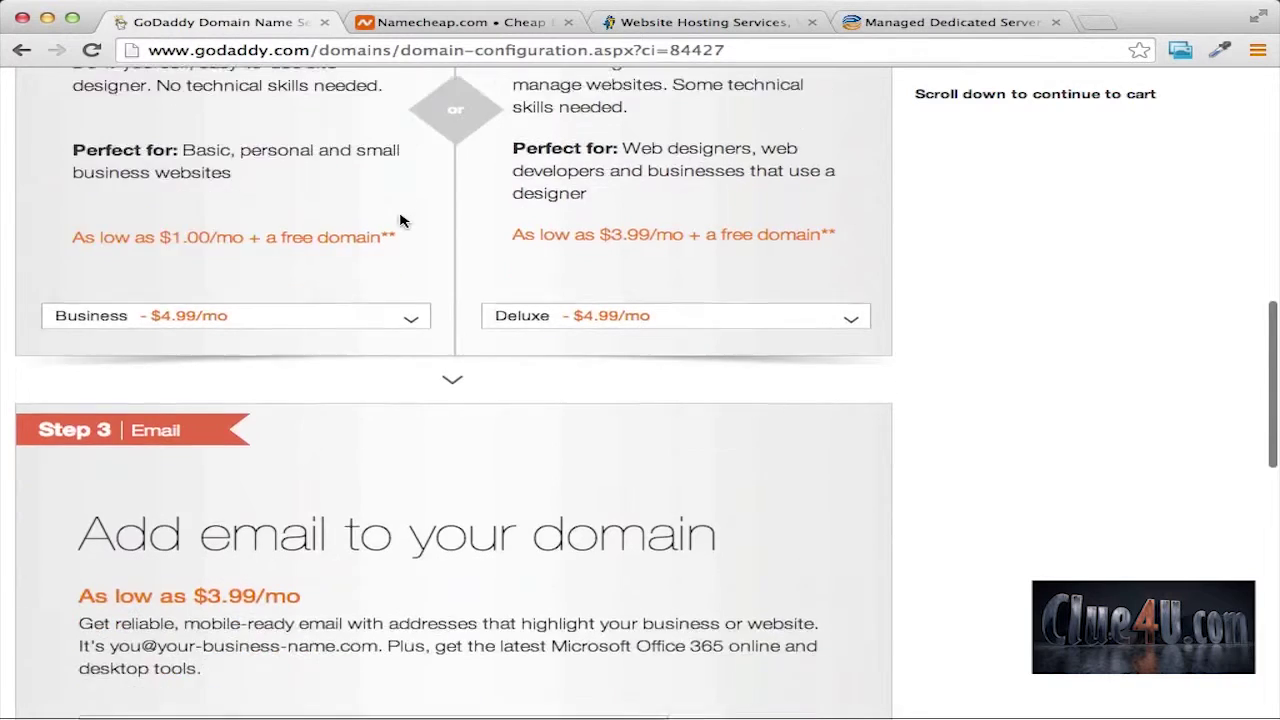
scroll(400, 220, "up", 8)
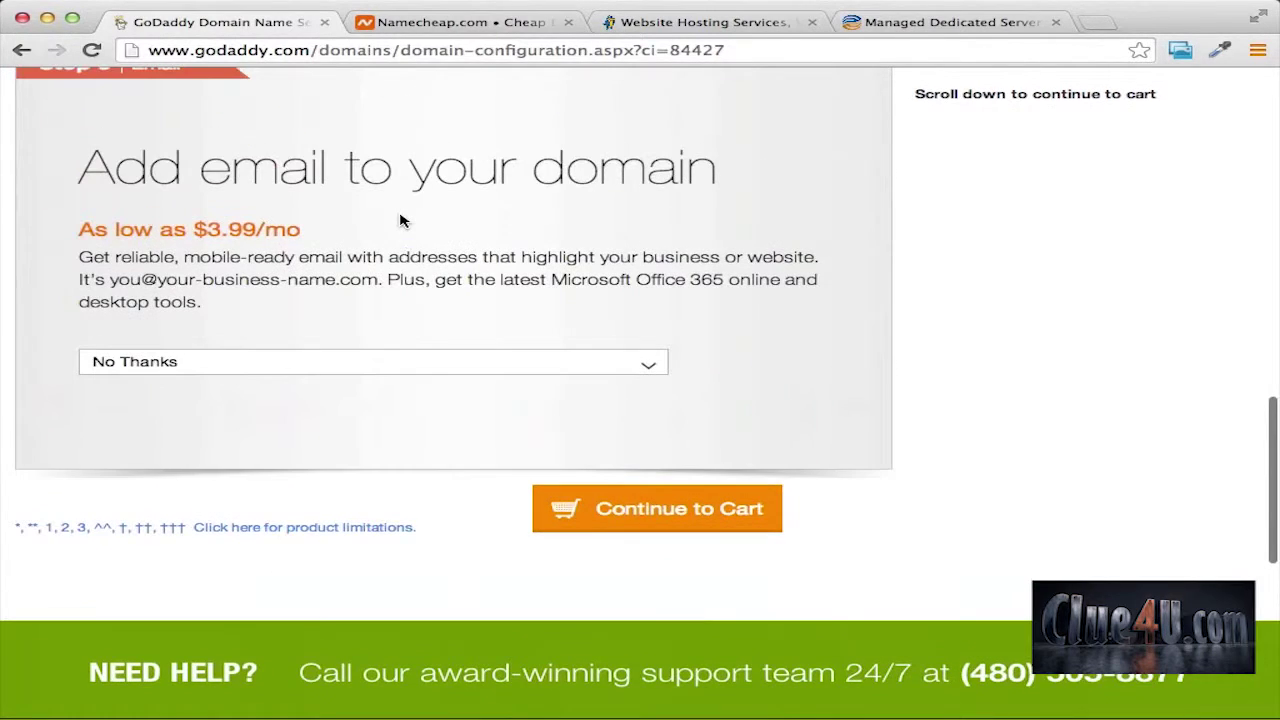
scroll(400, 220, "down", 2)
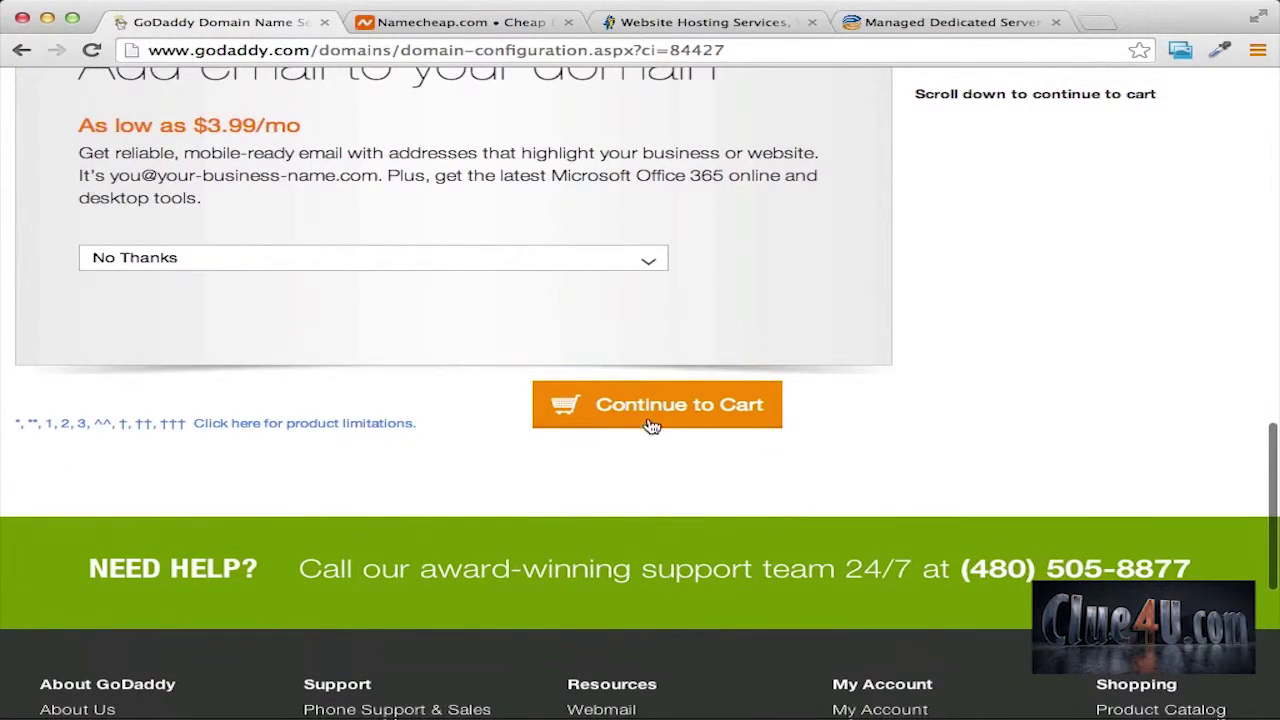
left_click(651, 423)
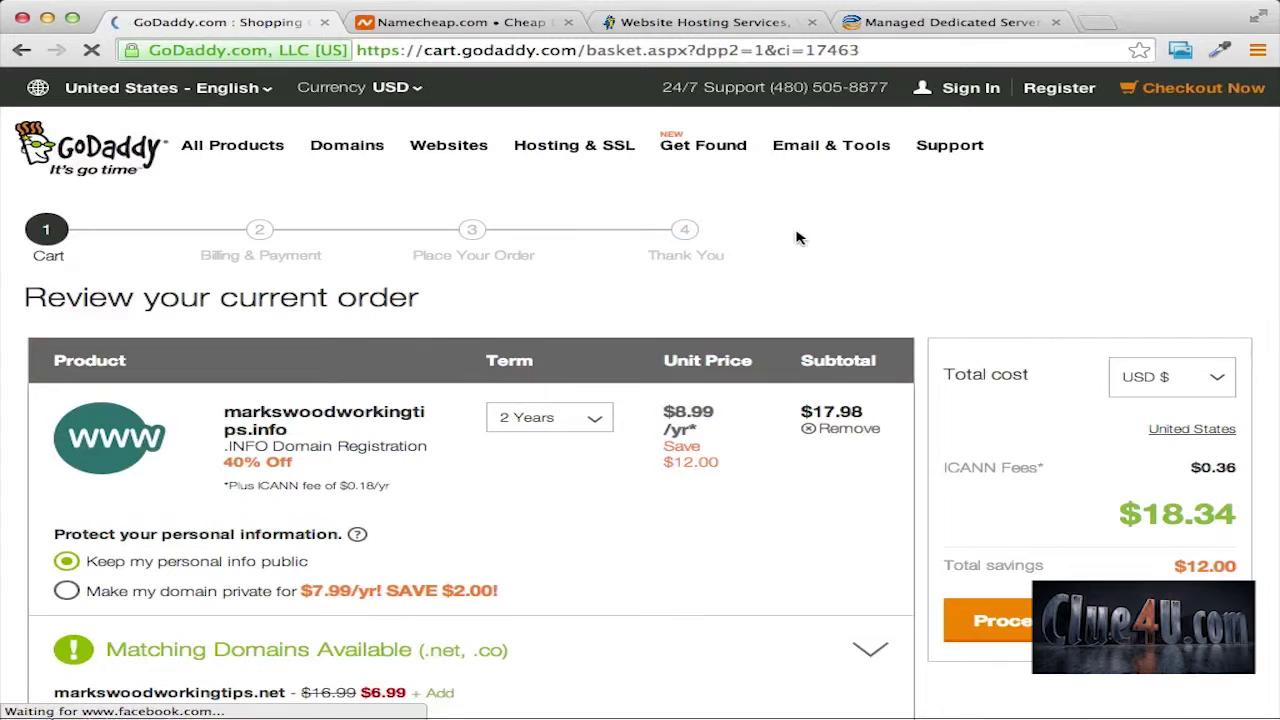
Set the registration term of markswoodworkingtips.info to 1 Year in the current order.
scroll(447, 188, "down", 2)
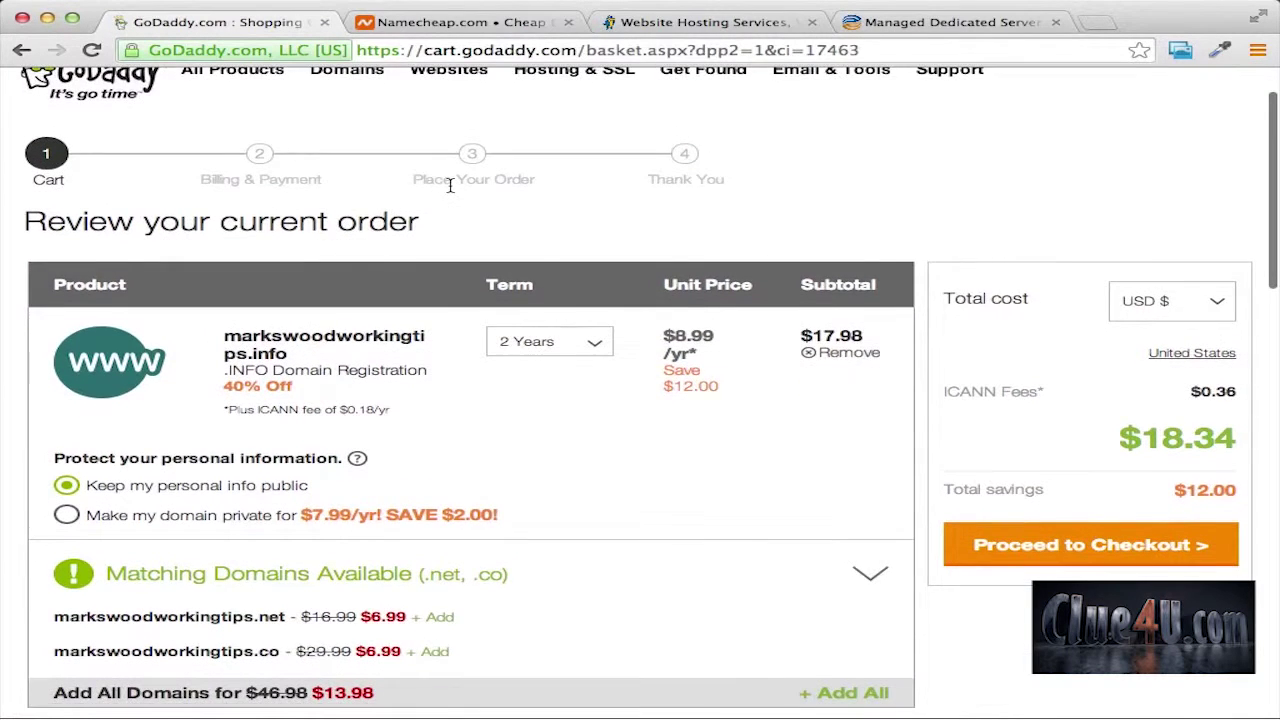
scroll(449, 185, "down", 2)
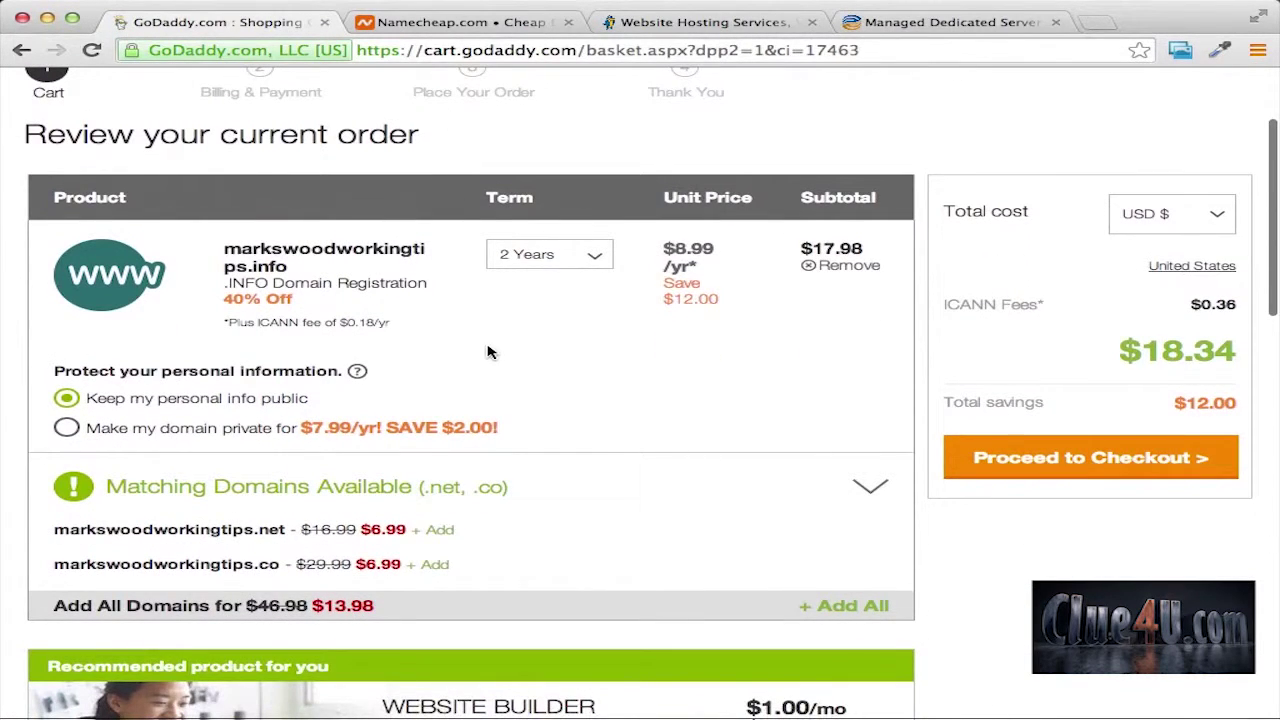
left_click(585, 256)
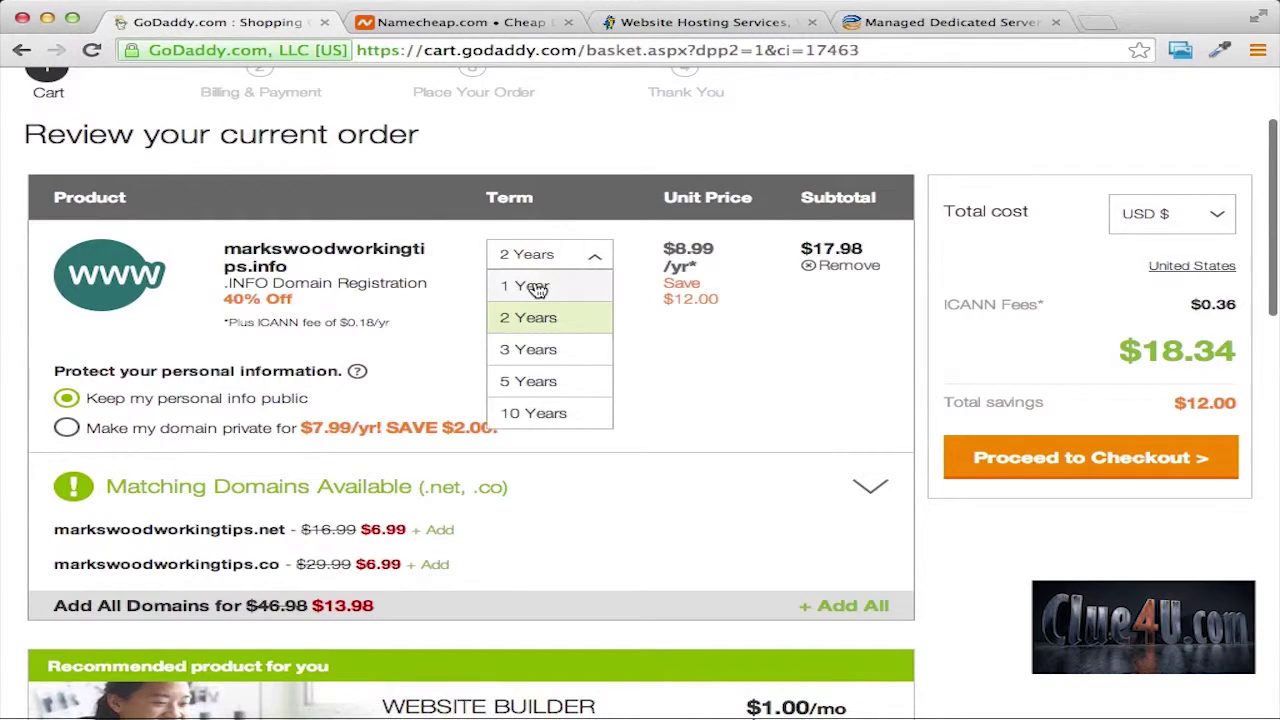
left_click(538, 287)
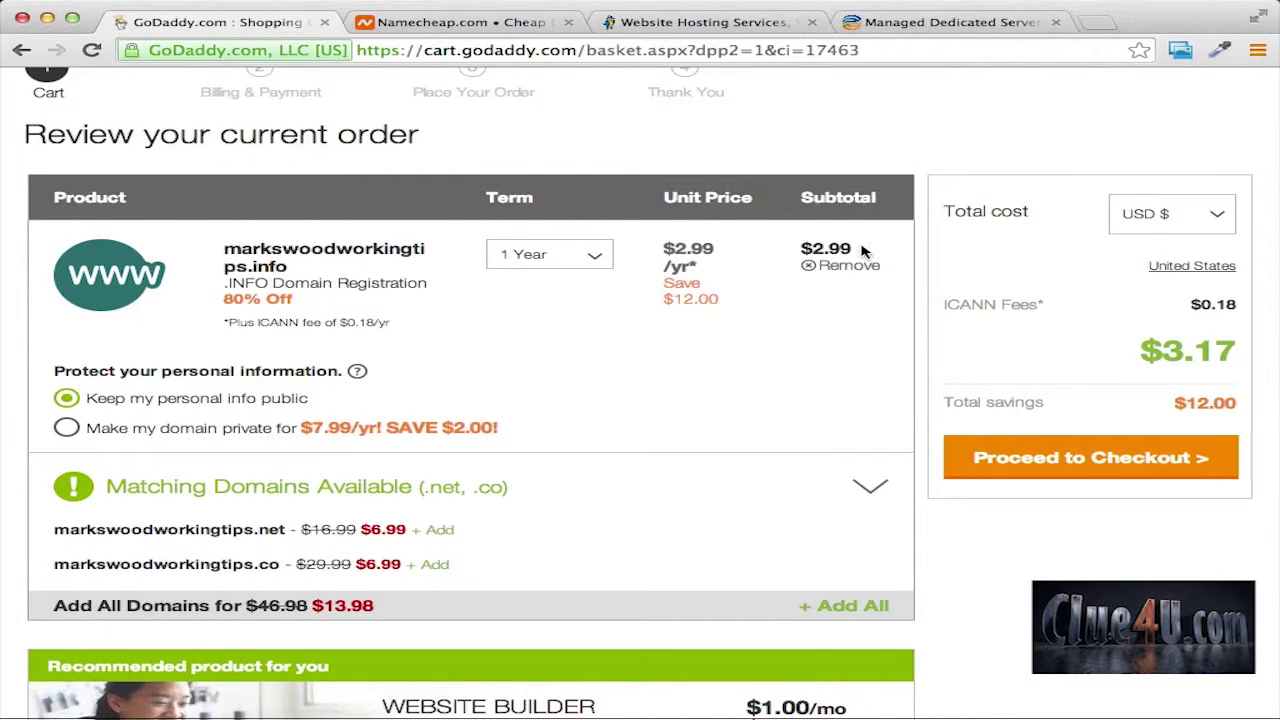
Switch to the Namecheap site and search for the domain name "markswoodworkingtips".
left_click(443, 22)
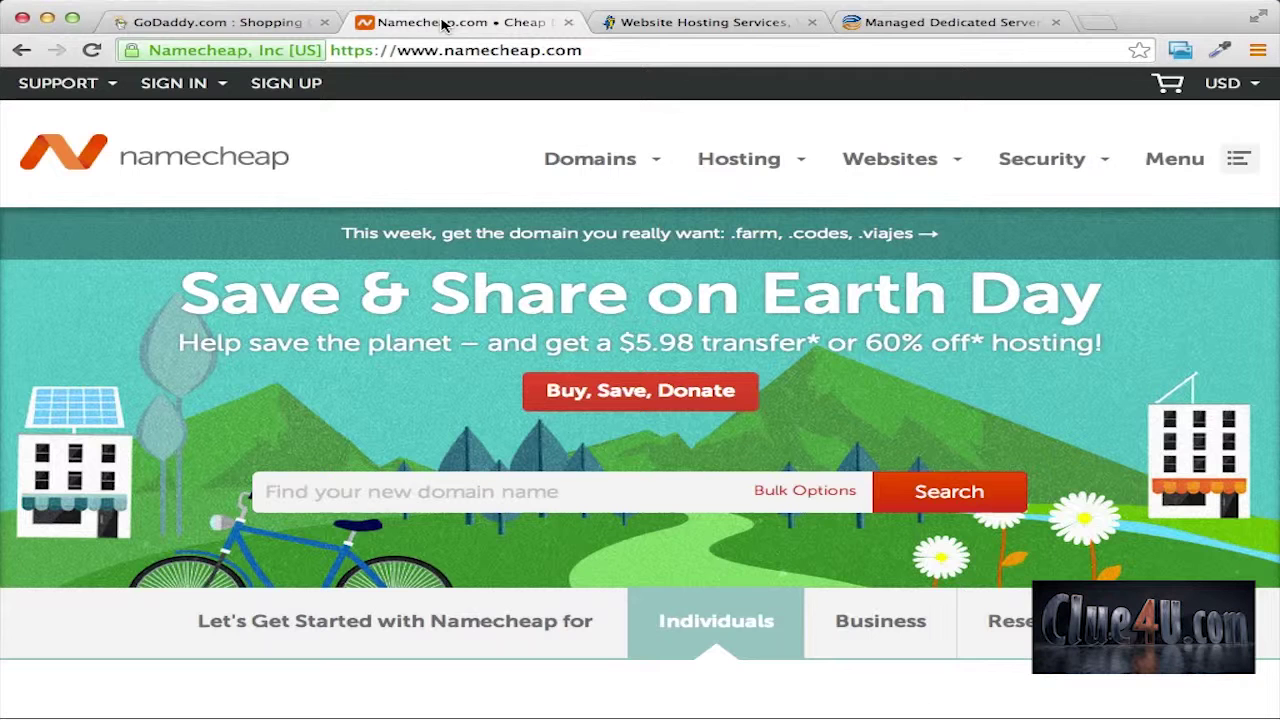
left_click(441, 497)
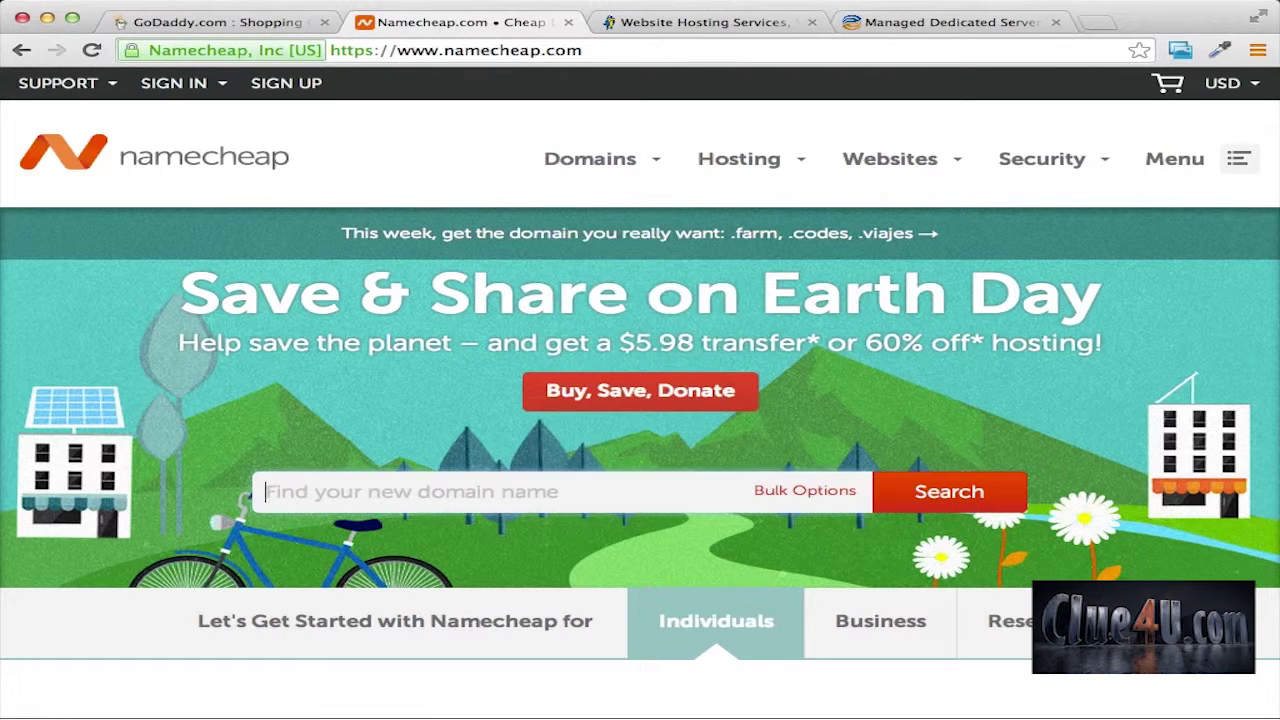
type("markswoodworkingtips")
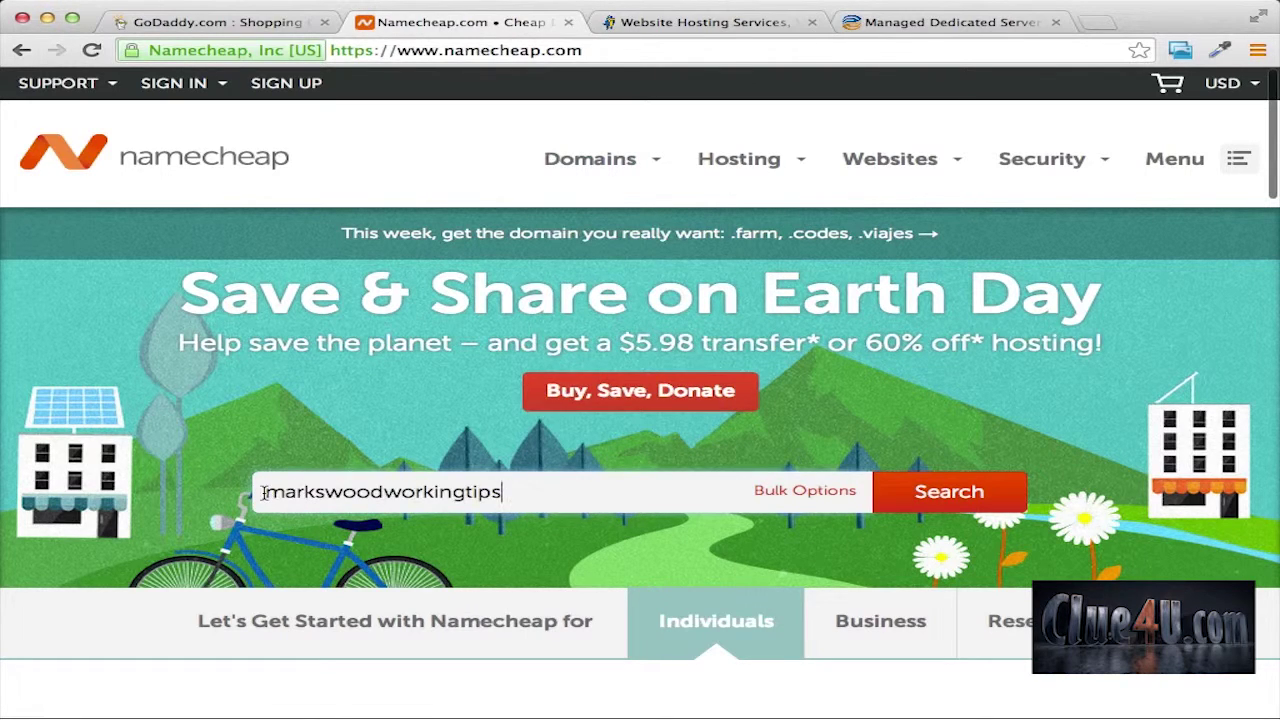
left_click_drag(262, 491, 508, 494)
left_click(976, 500)
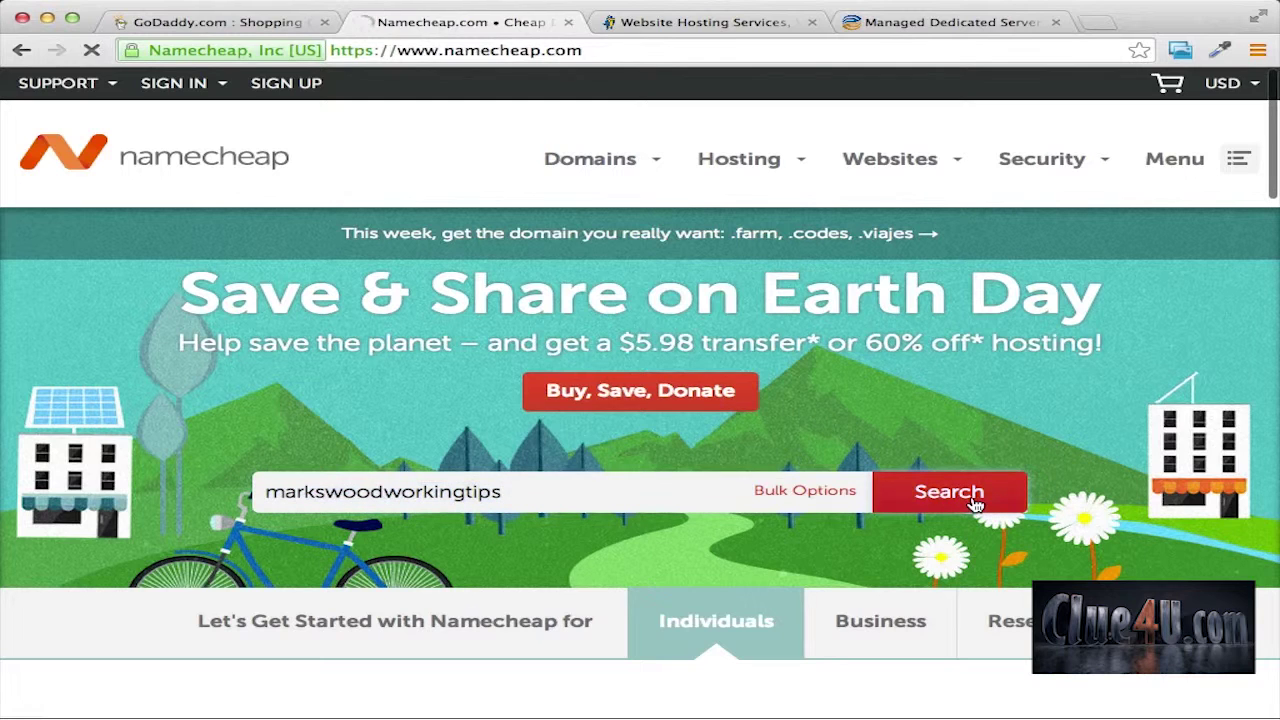
Review the sign-in form and the domain search results, highlighting the markswoodworkingtips.com entry to check its yearly price.
scroll(700, 312, "down", 3)
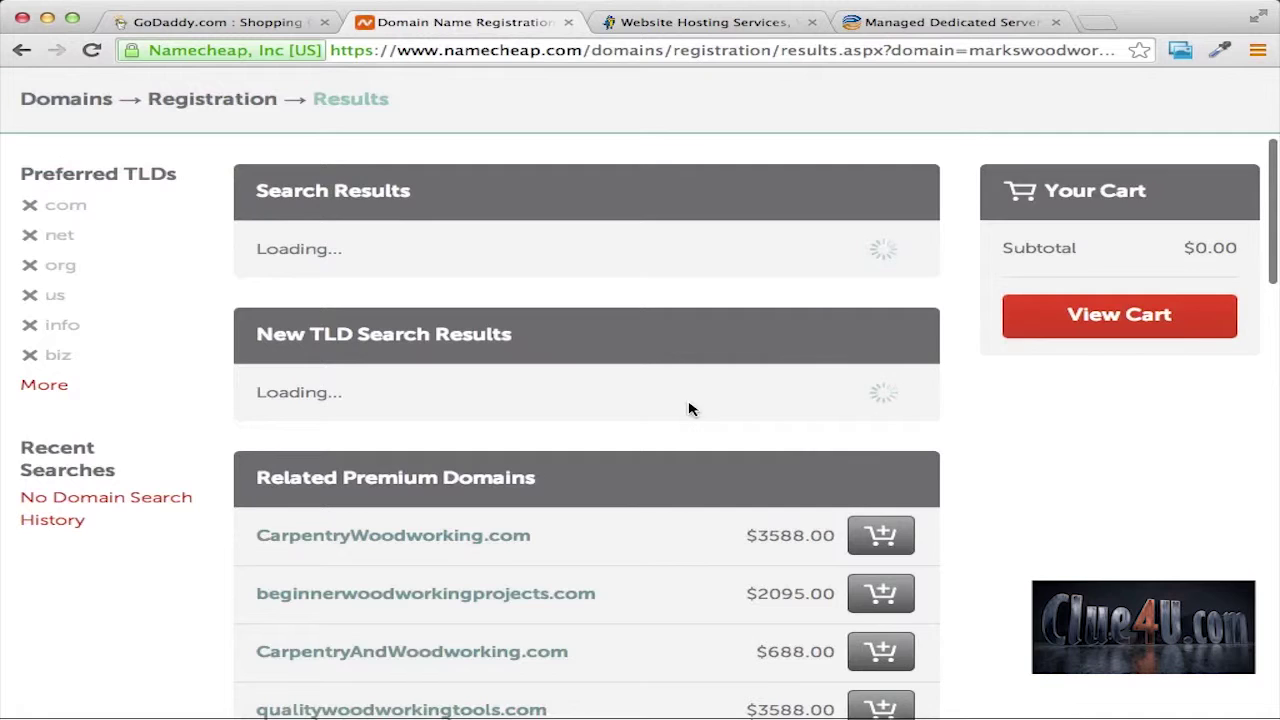
scroll(689, 406, "up", 3)
scroll(689, 408, "down", 1)
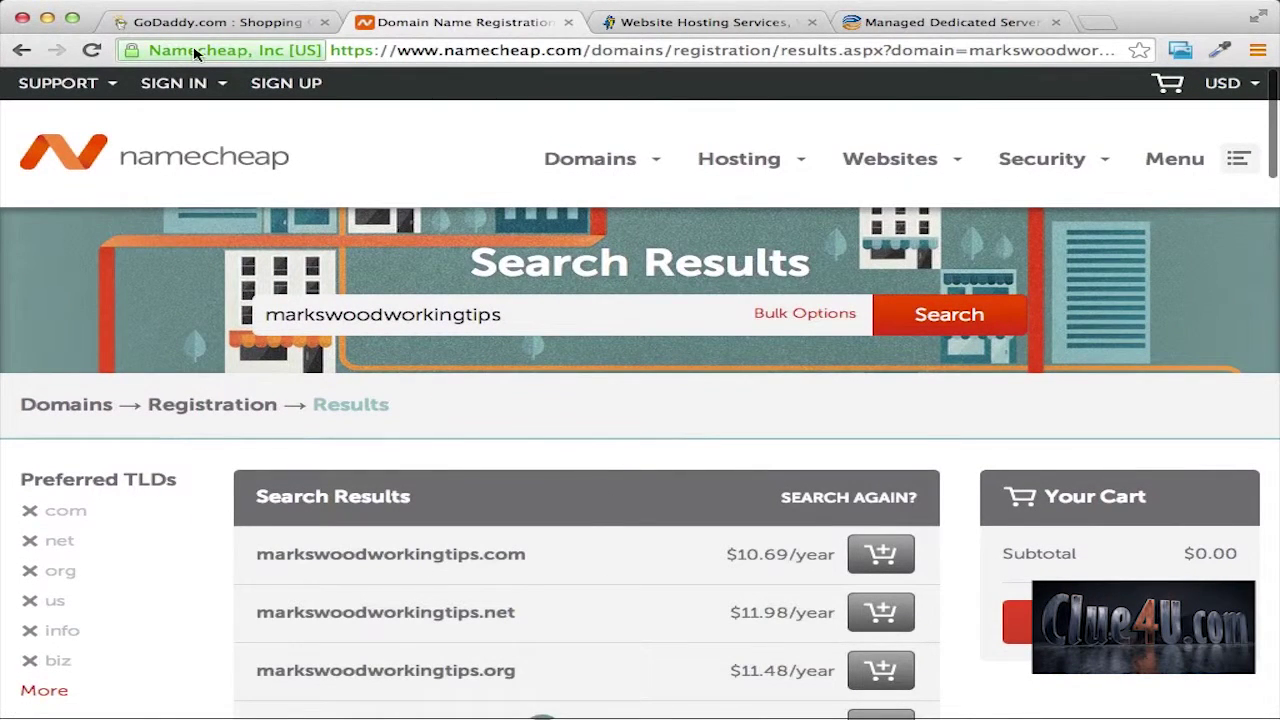
left_click(173, 83)
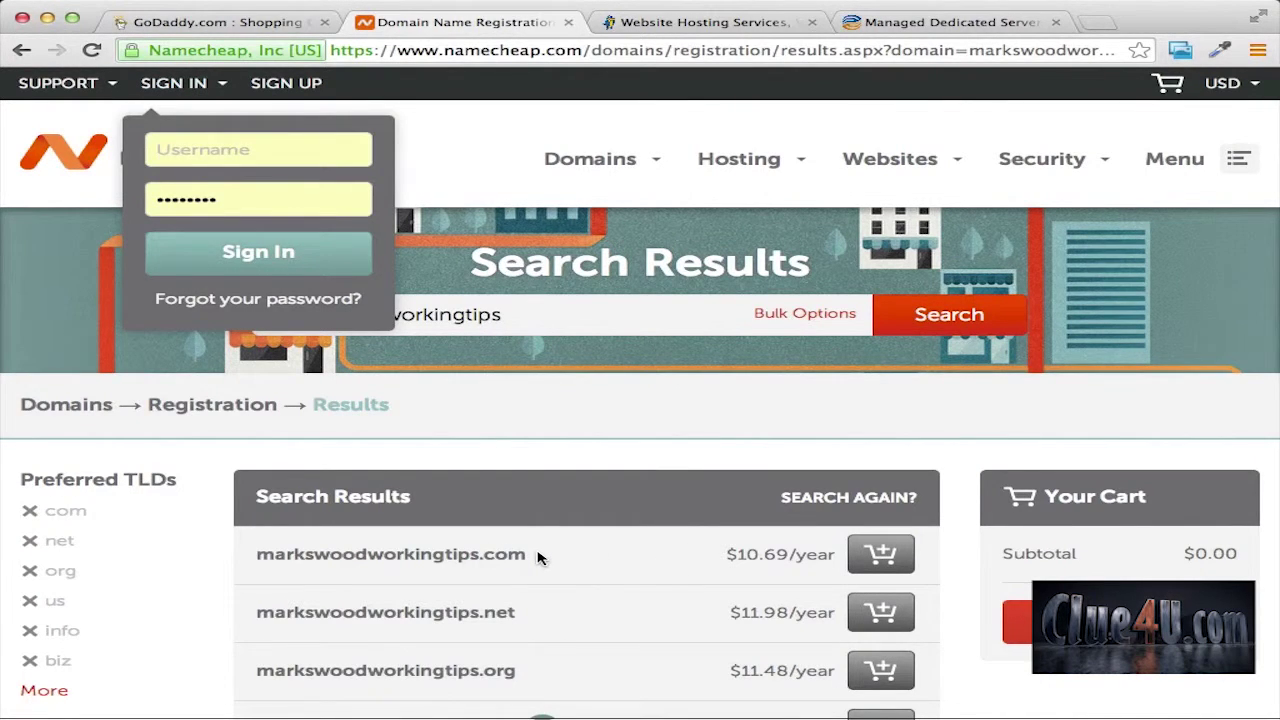
scroll(537, 557, "down", 3)
left_click_drag(530, 461, 256, 458)
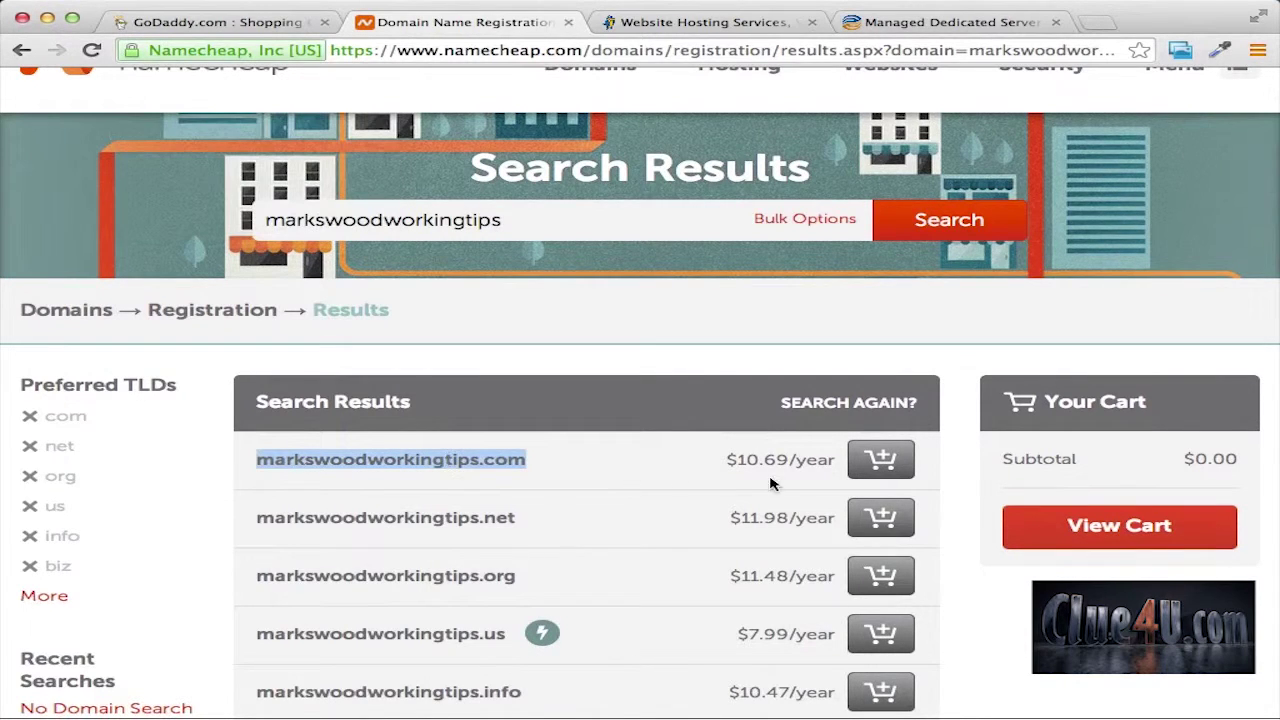
Add markswoodworkingtips.com from the search results to the cart and open the cart.
scroll(650, 477, "down", 2)
scroll(646, 475, "down", 3)
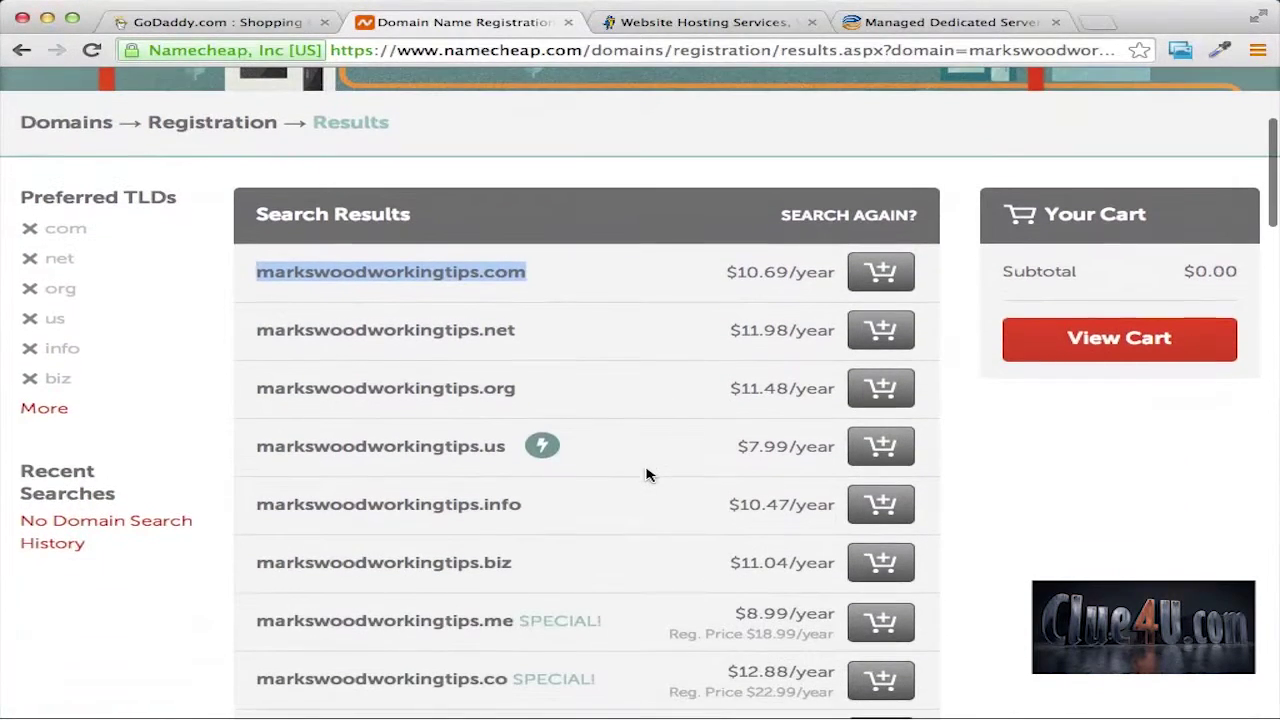
left_click(632, 287)
left_click(890, 276)
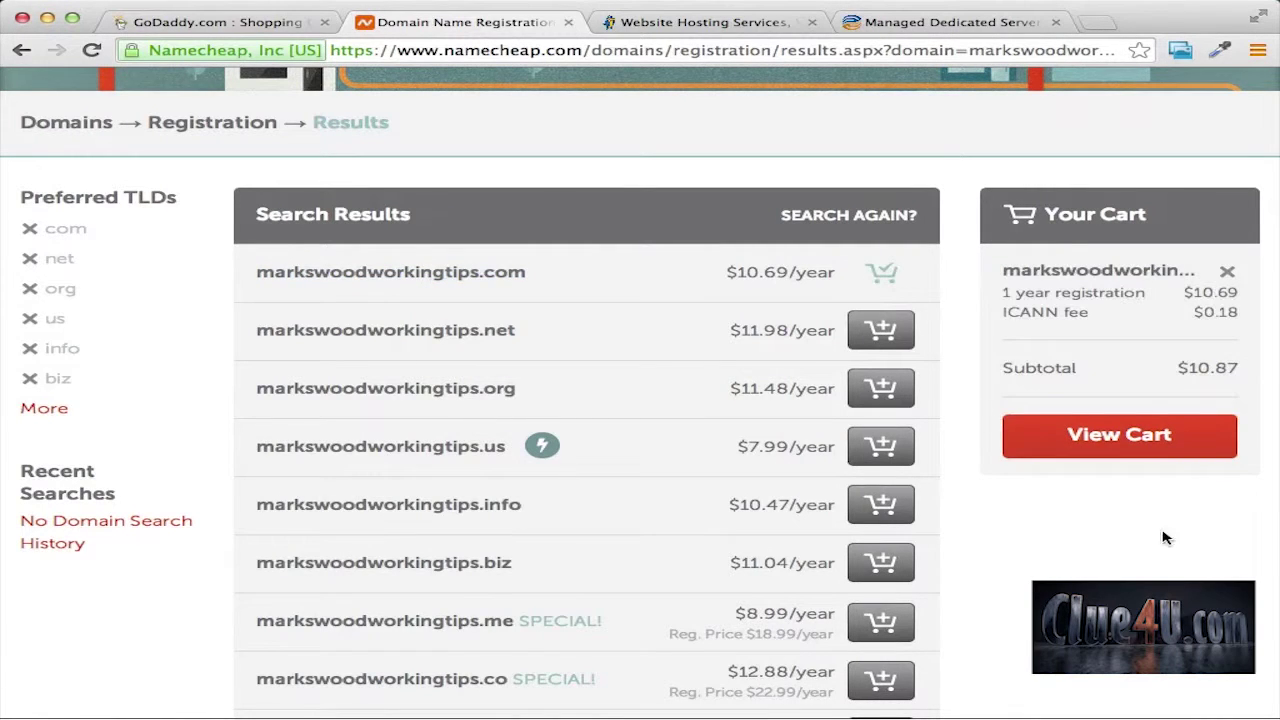
left_click(1150, 440)
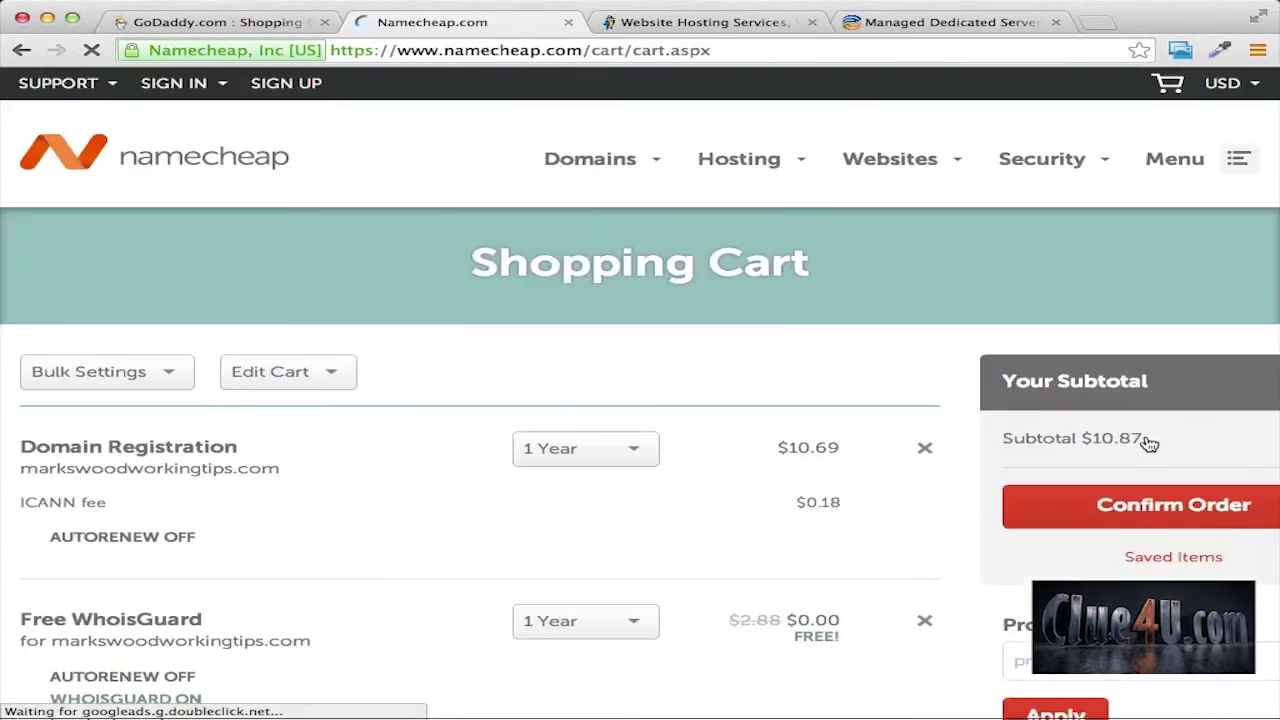
Confirm the Namecheap order and review the account login and account creation forms.
scroll(790, 365, "down", 5)
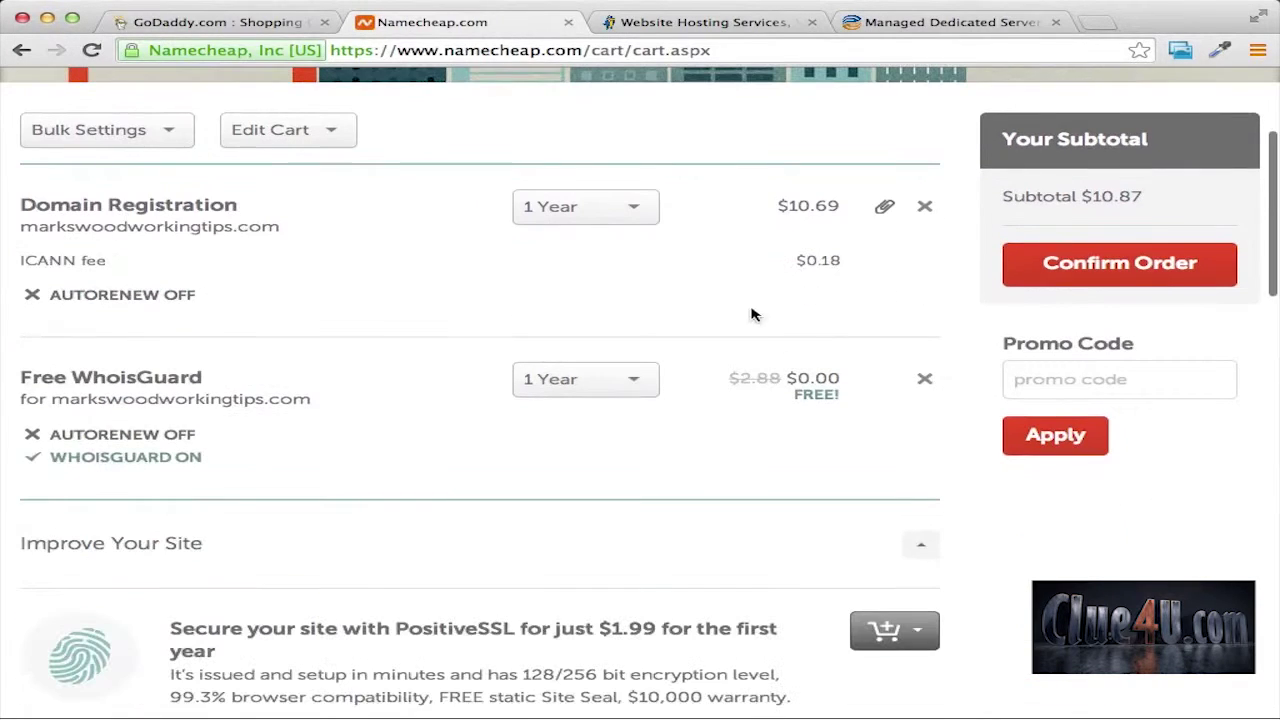
left_click(1108, 275)
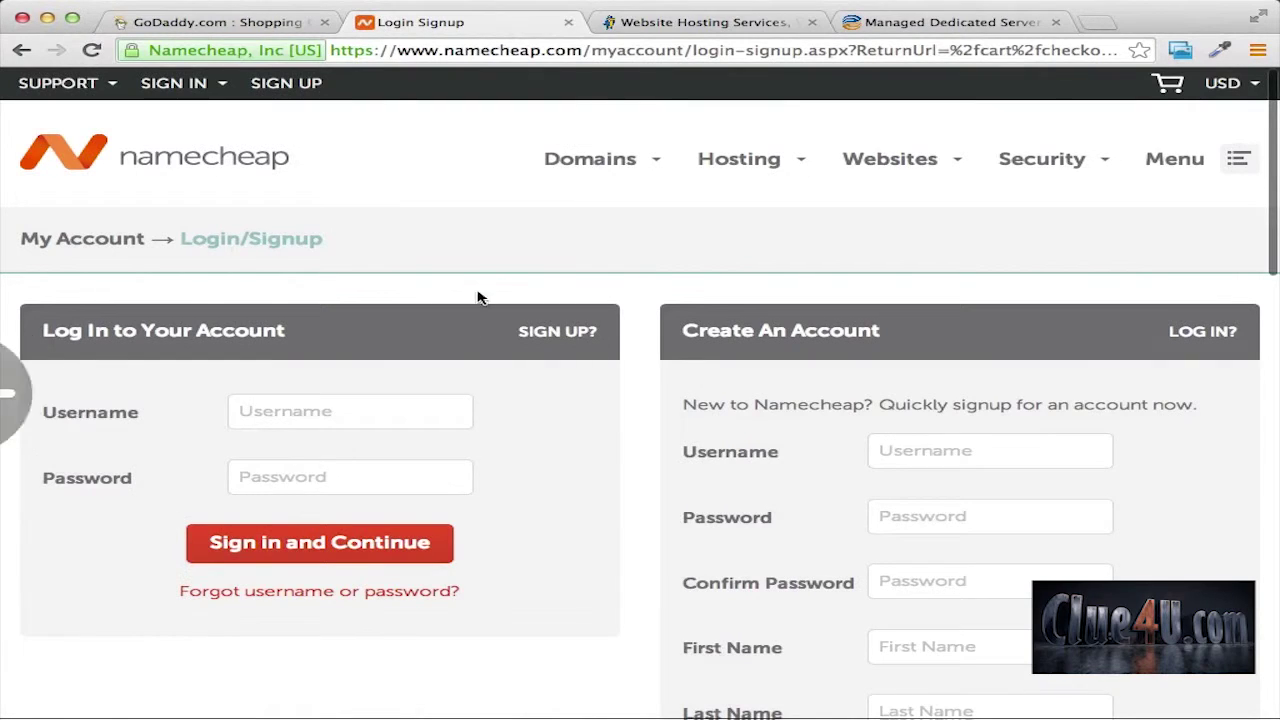
scroll(480, 290, "down", 3)
scroll(293, 203, "up", 3)
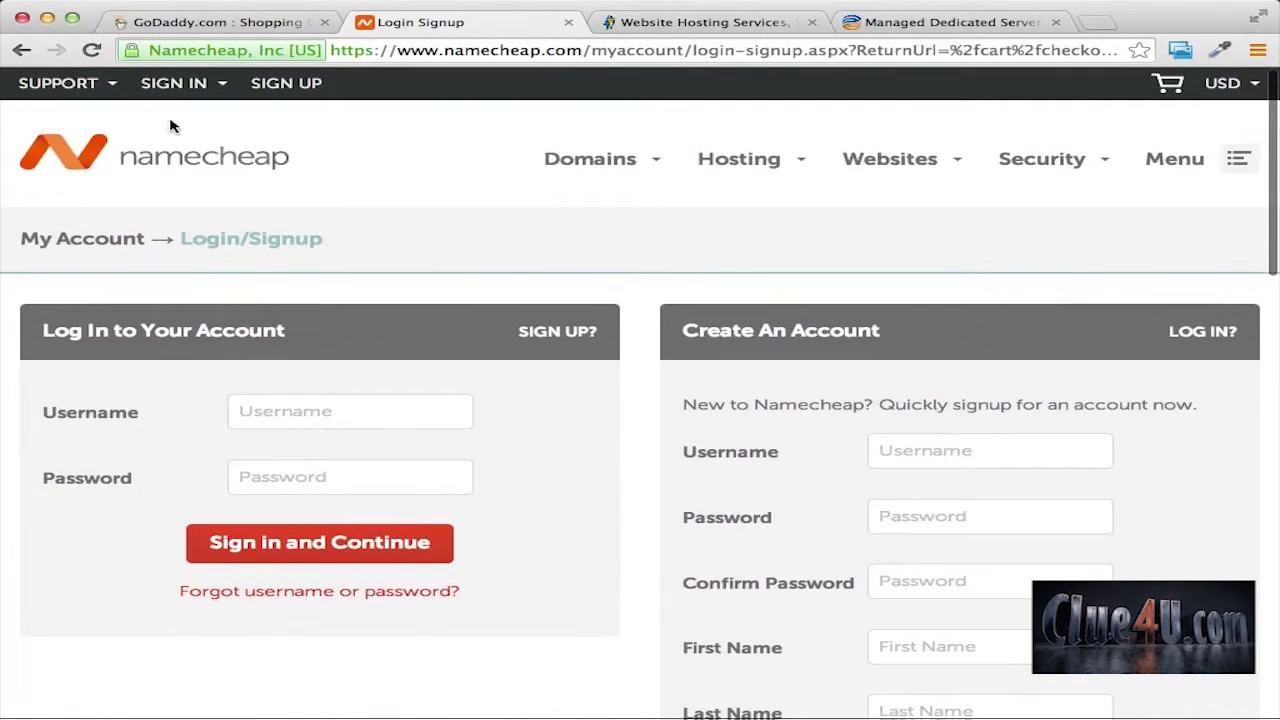
scroll(1000, 300, "down", 3)
scroll(949, 273, "down", 5)
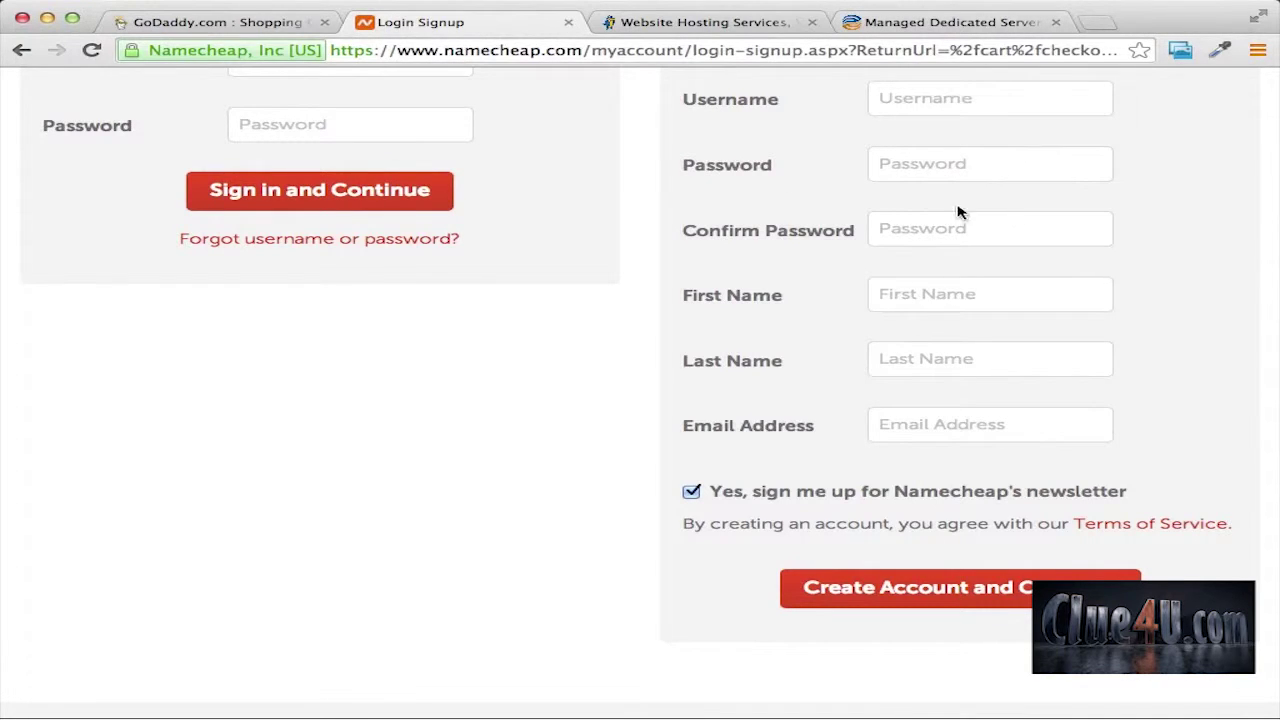
Return to the GoDaddy cart, proceed to checkout as a new customer and review the billing information form.
left_click(254, 26)
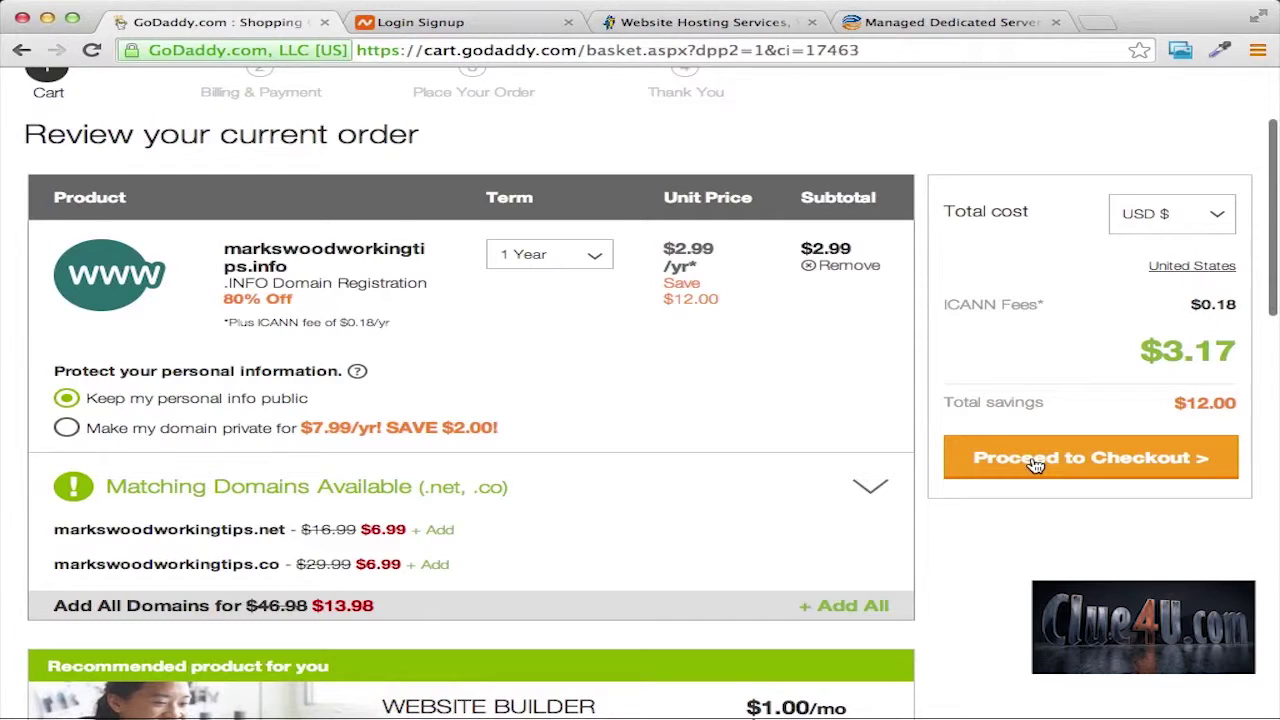
left_click(1082, 462)
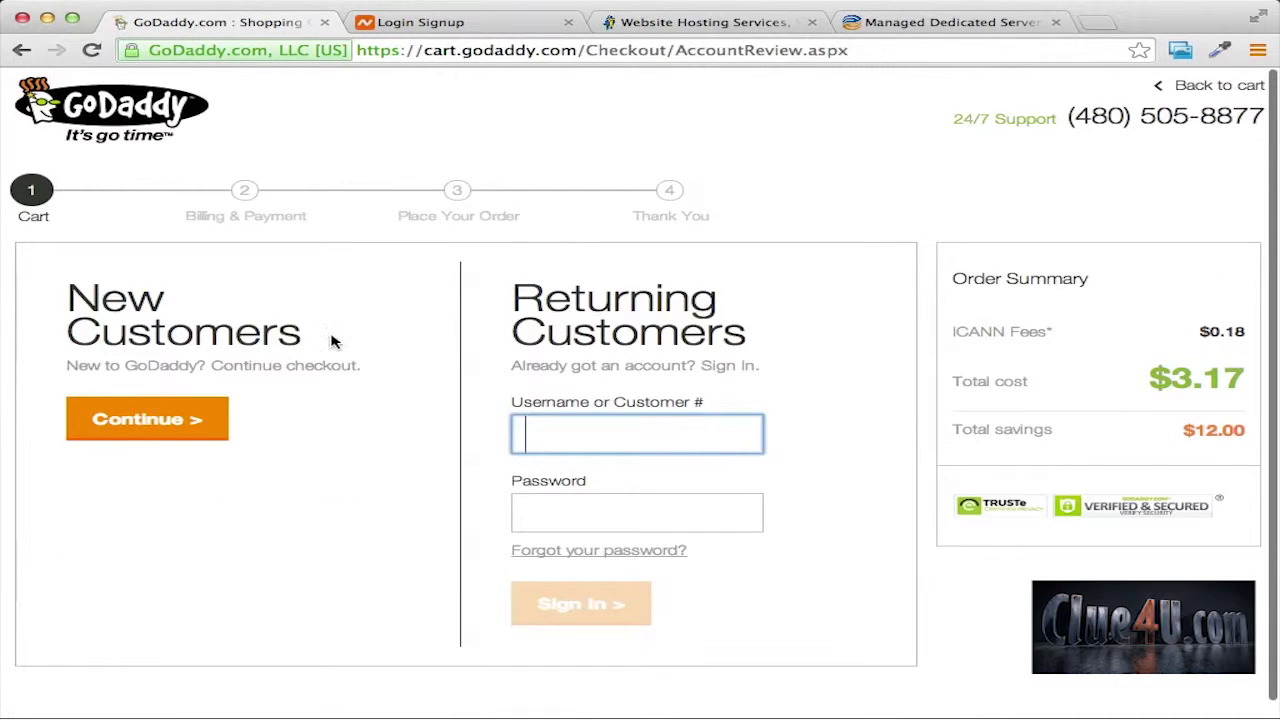
left_click(610, 429)
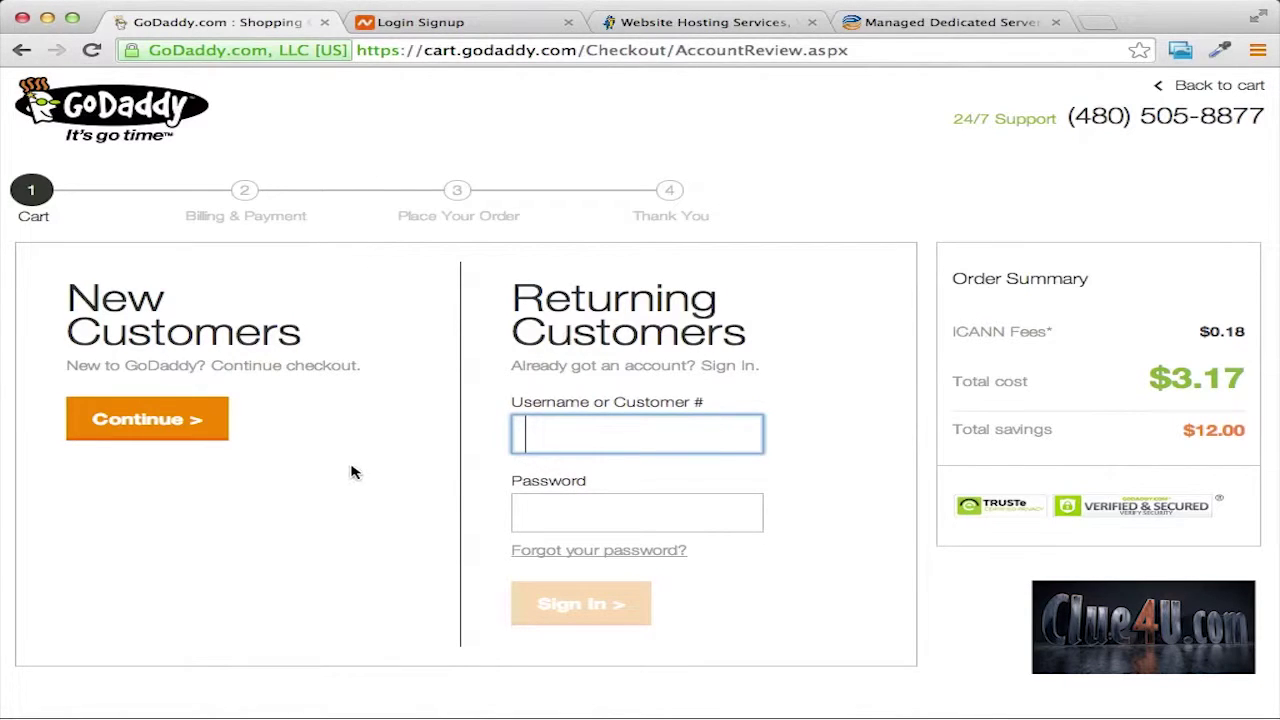
left_click(146, 419)
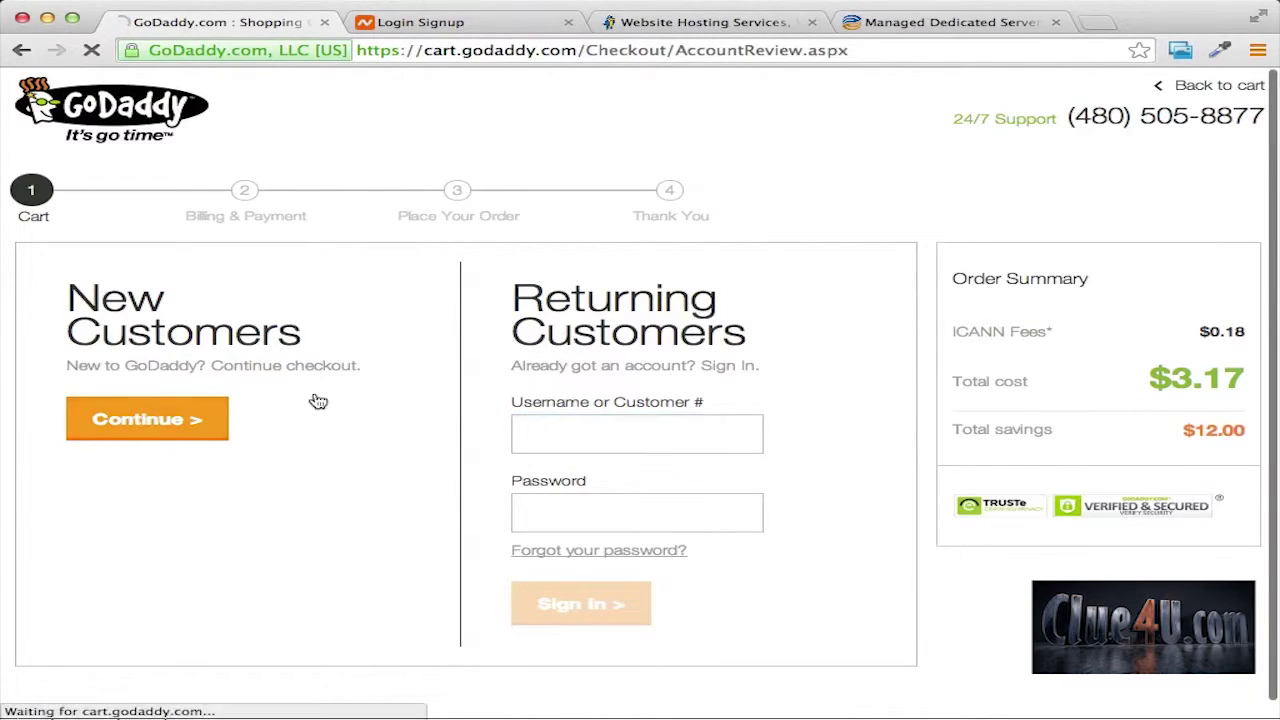
scroll(738, 367, "down", 4)
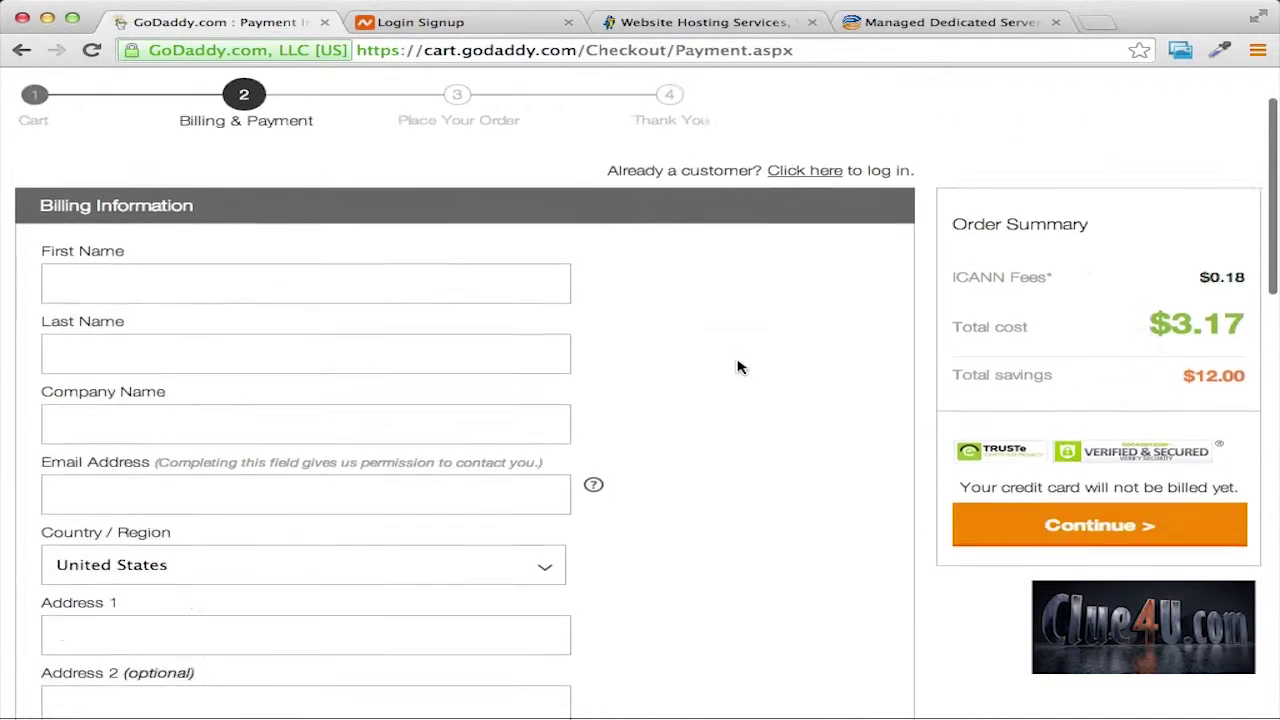
scroll(463, 386, "down", 6)
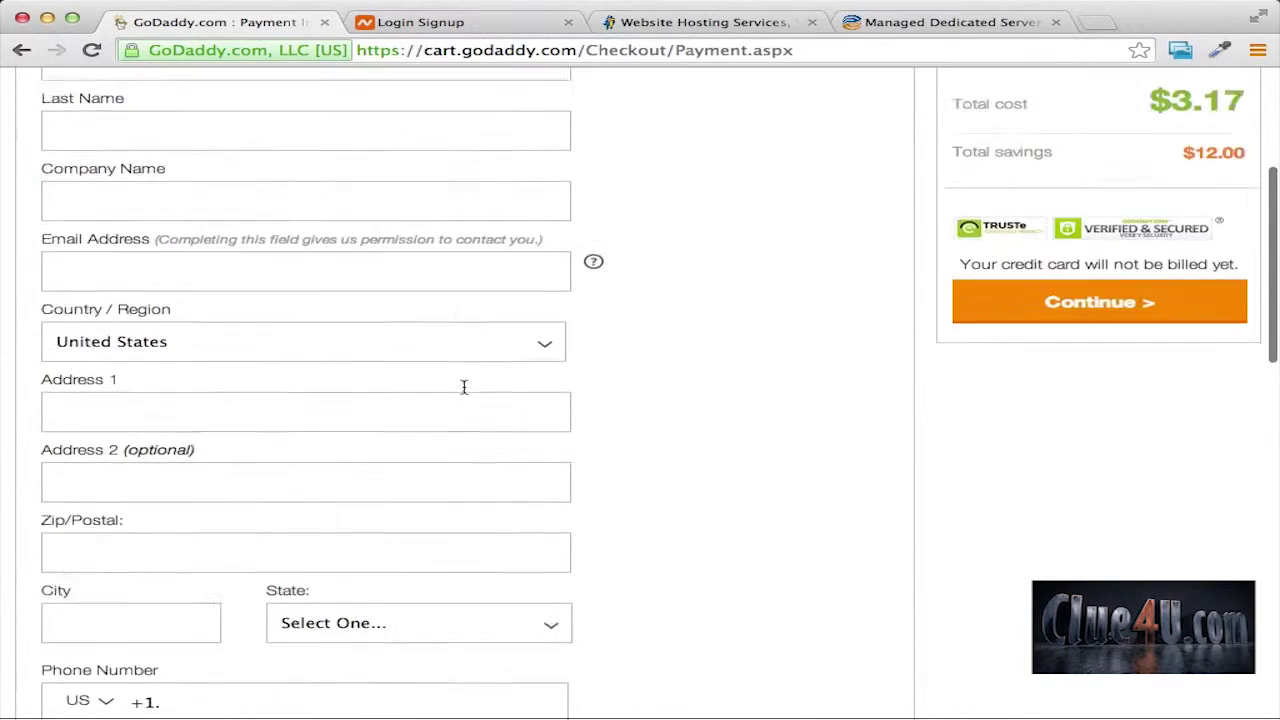
scroll(470, 384, "up", 5)
scroll(470, 384, "up", 5)
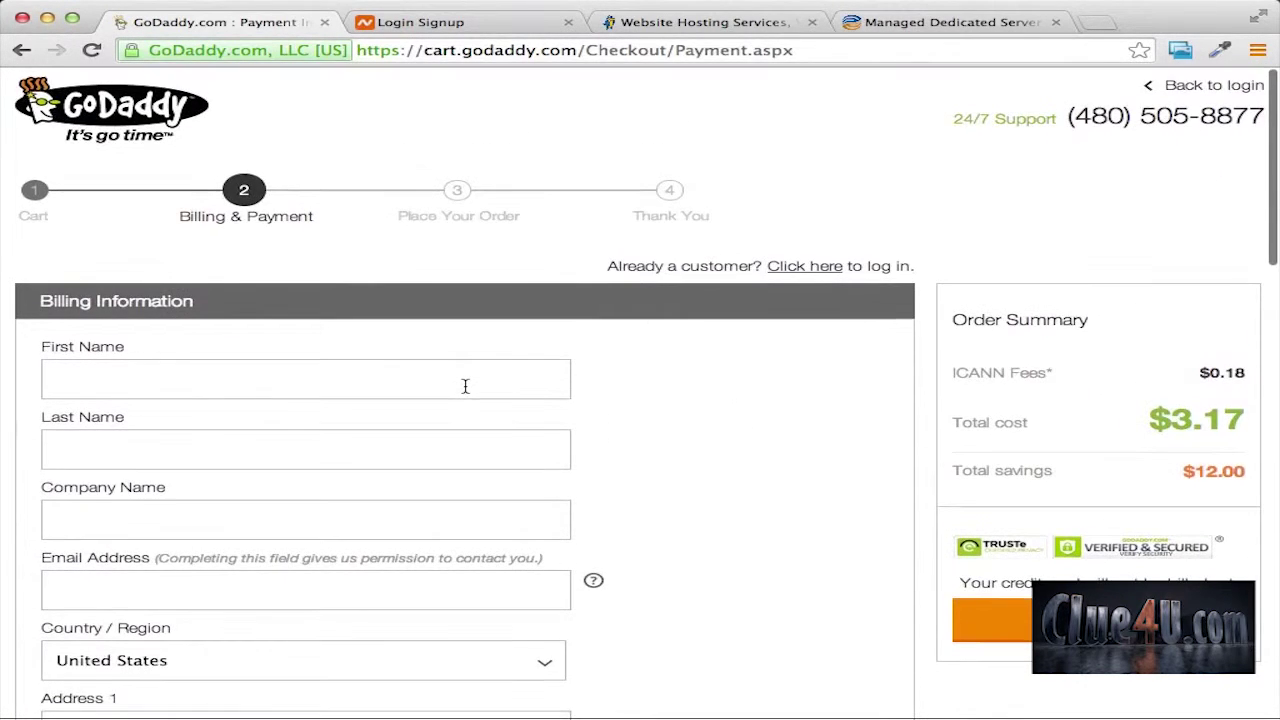
Look over the open Namecheap sign-up page and the HostGator and Liquid Web hosting home pages.
left_click(456, 22)
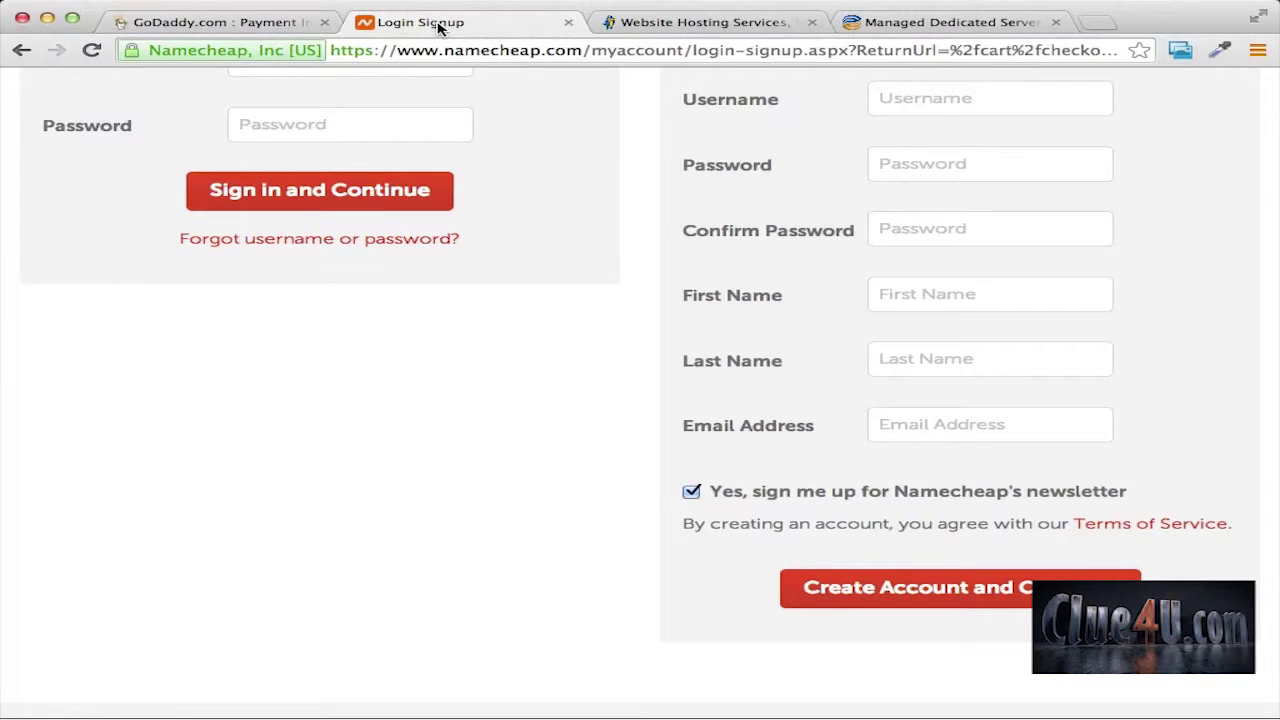
left_click(728, 22)
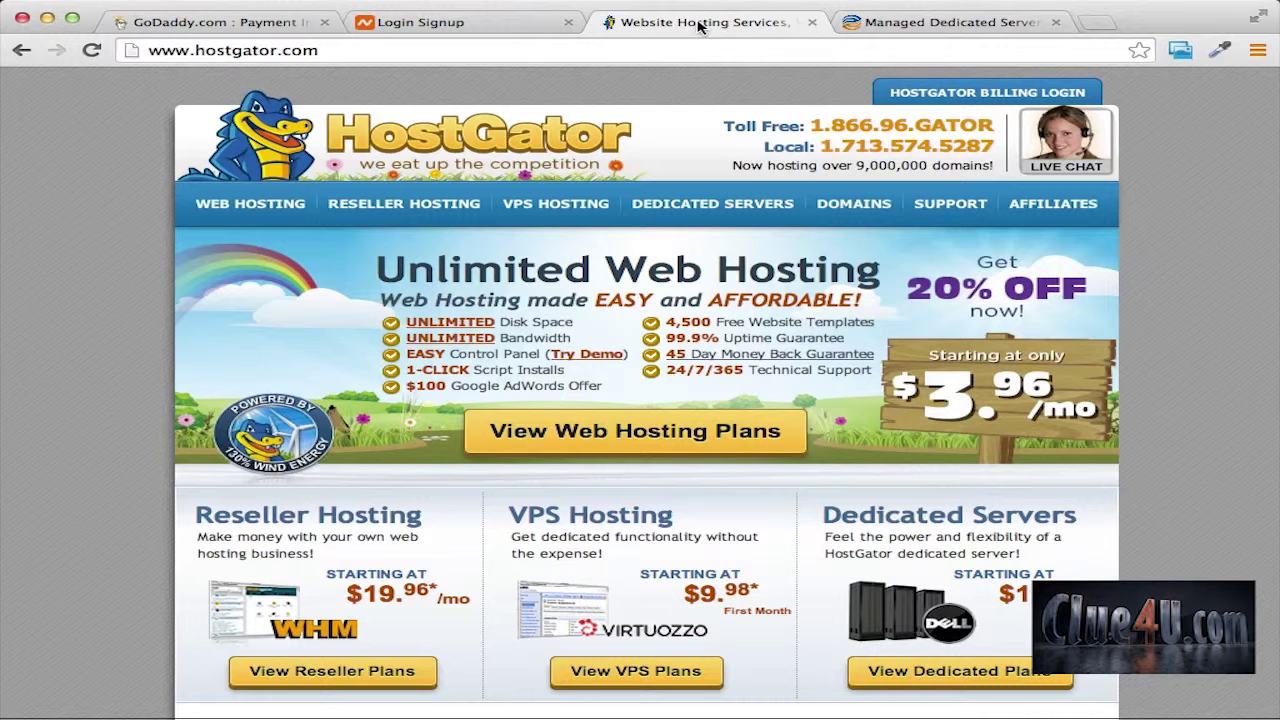
left_click(973, 22)
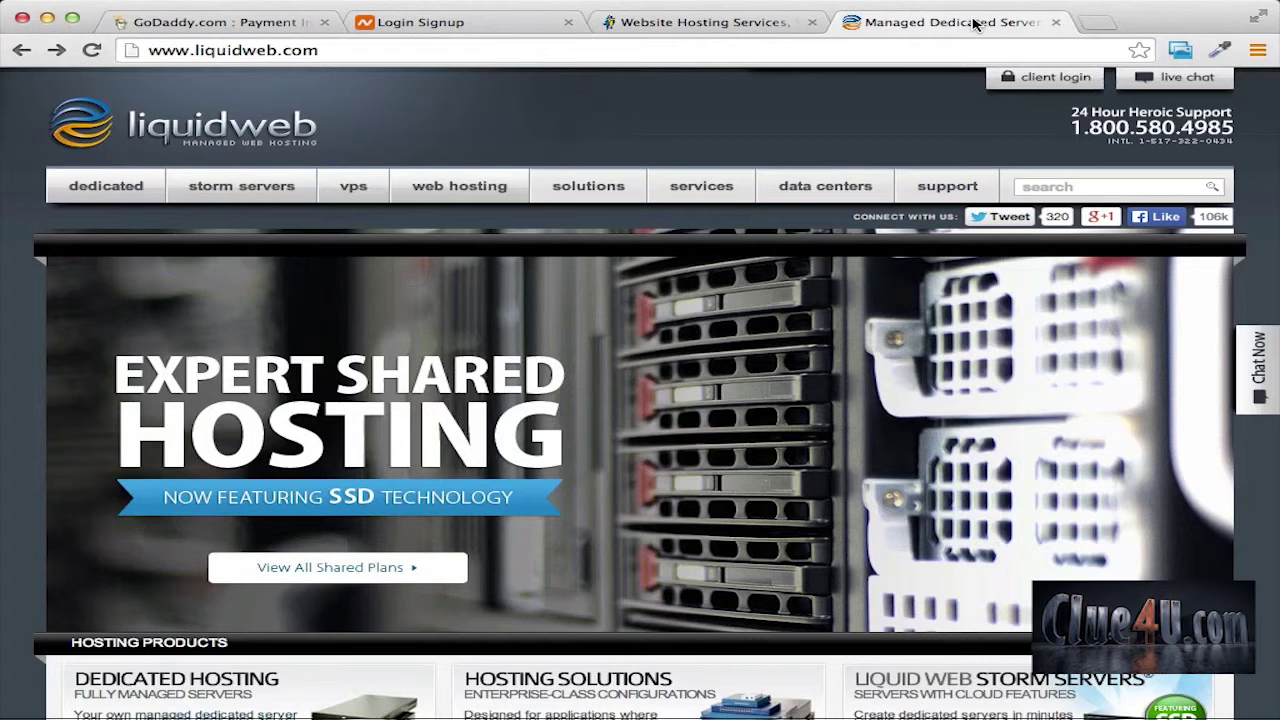
Open HostGator's web hosting plans and highlight the Hatchling Plan's name and its Single Domain feature.
left_click(768, 28)
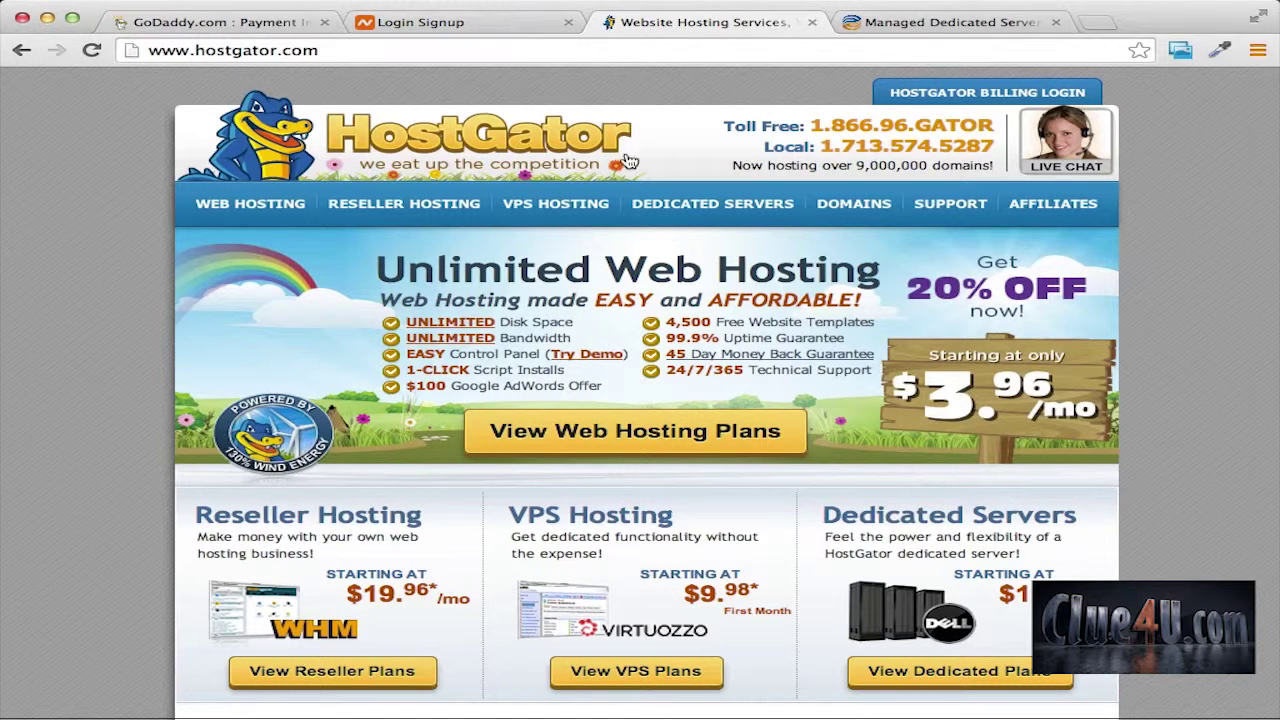
left_click(606, 436)
scroll(780, 346, "down", 3)
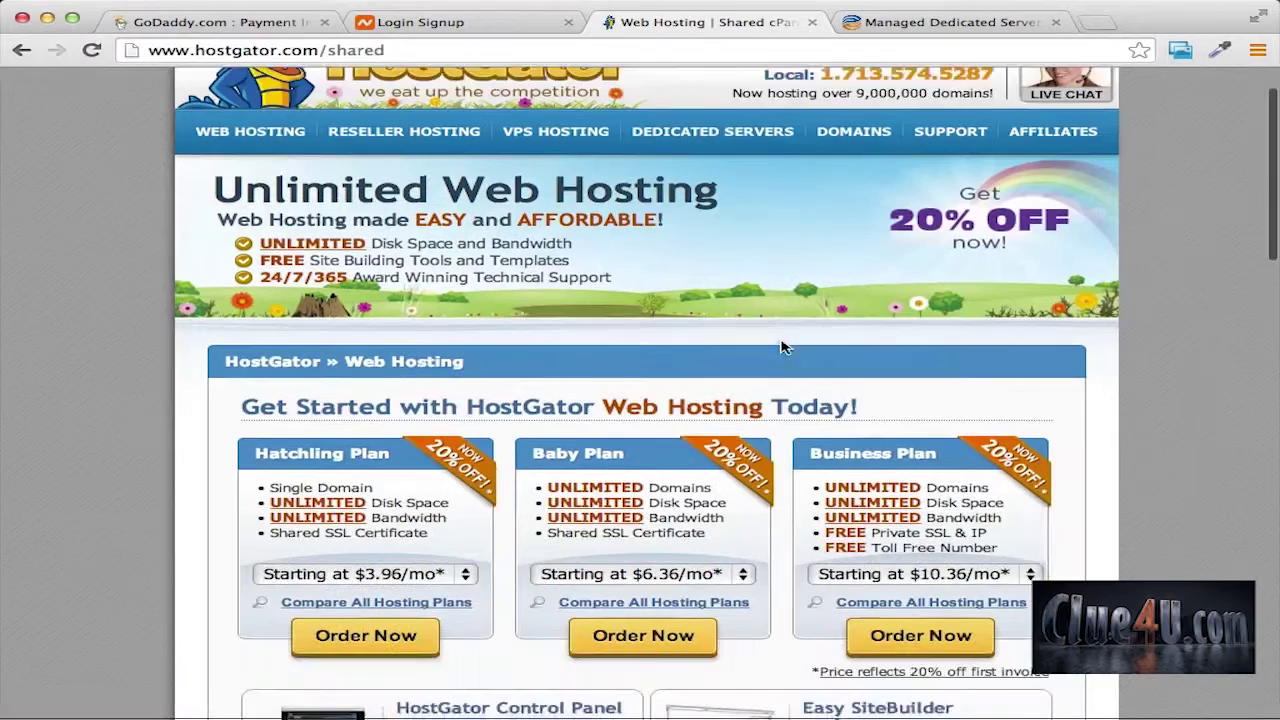
left_click_drag(397, 412, 252, 406)
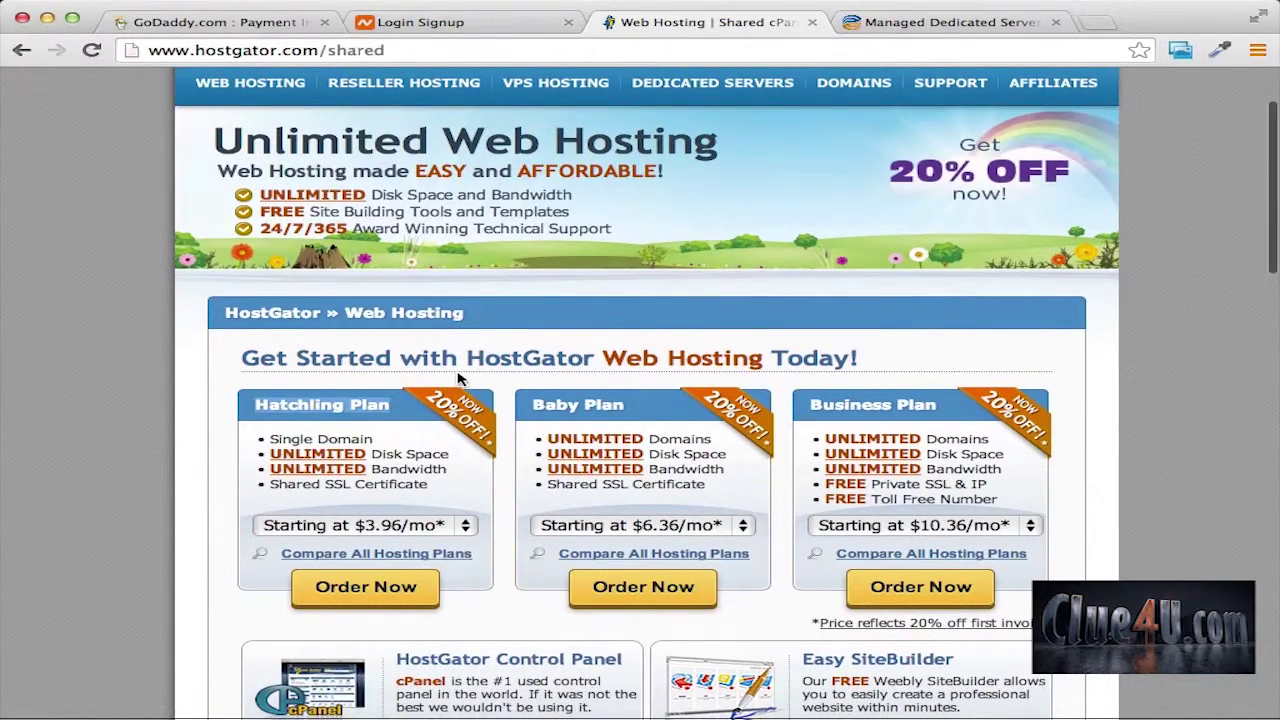
scroll(458, 378, "down", 1)
left_click_drag(270, 380, 383, 378)
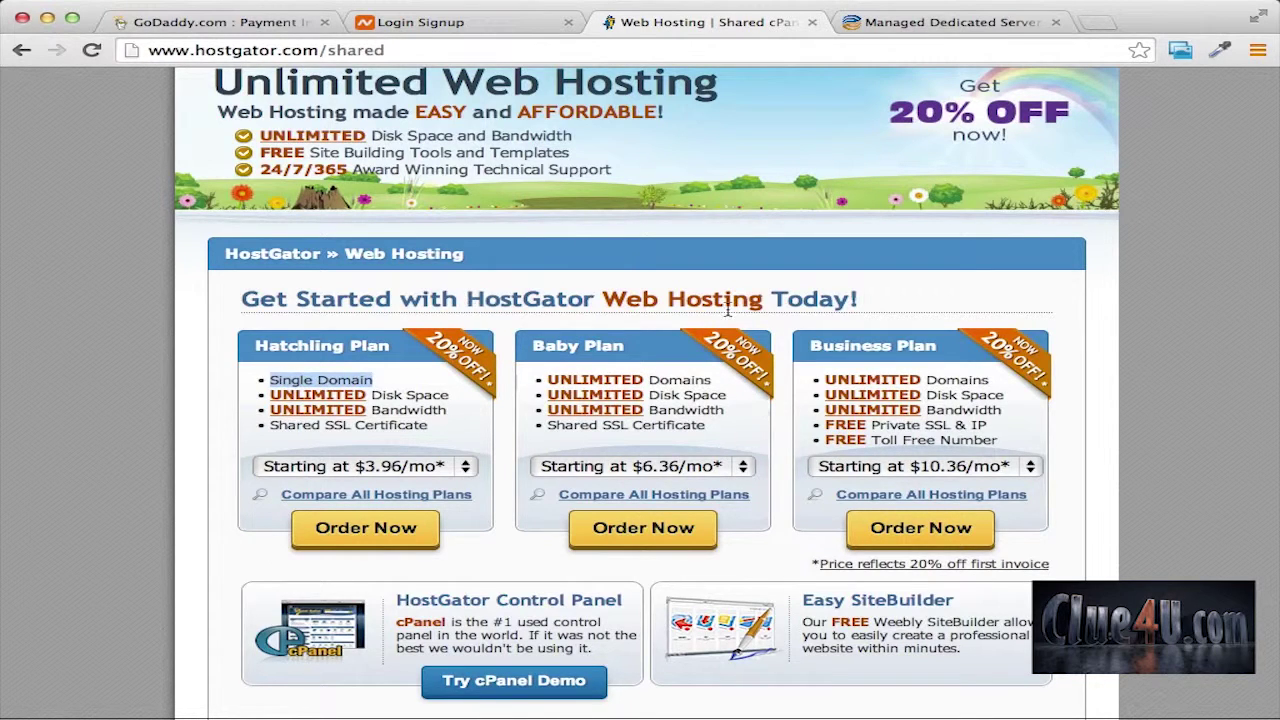
Set the Baby Plan's billing option to Monthly - $7.96/mo and start its order.
left_click(655, 470)
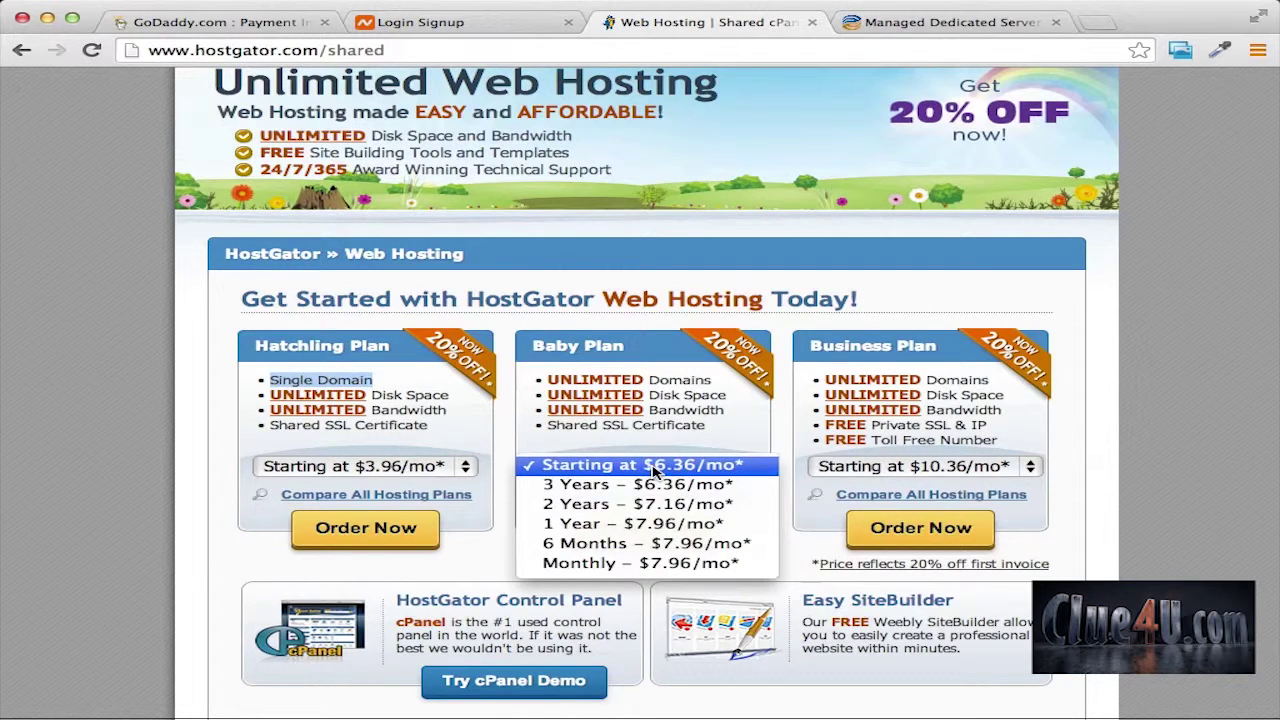
left_click(655, 470)
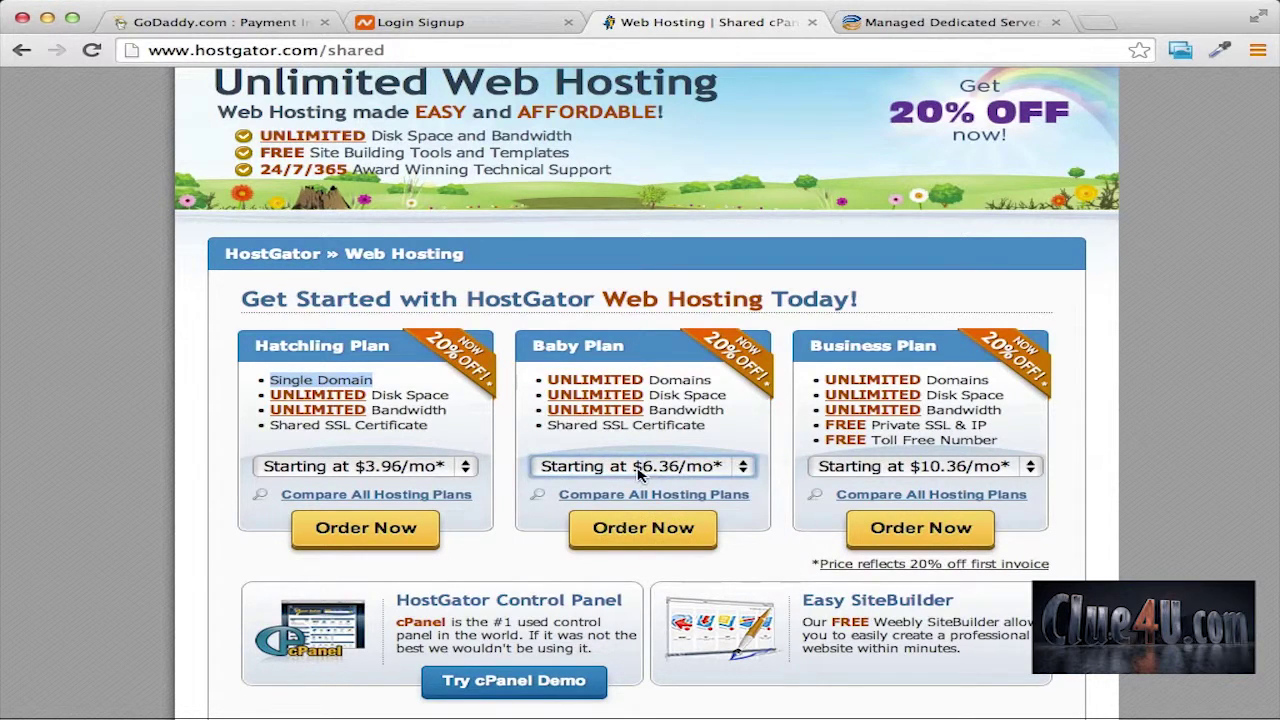
left_click(643, 468)
left_click(663, 570)
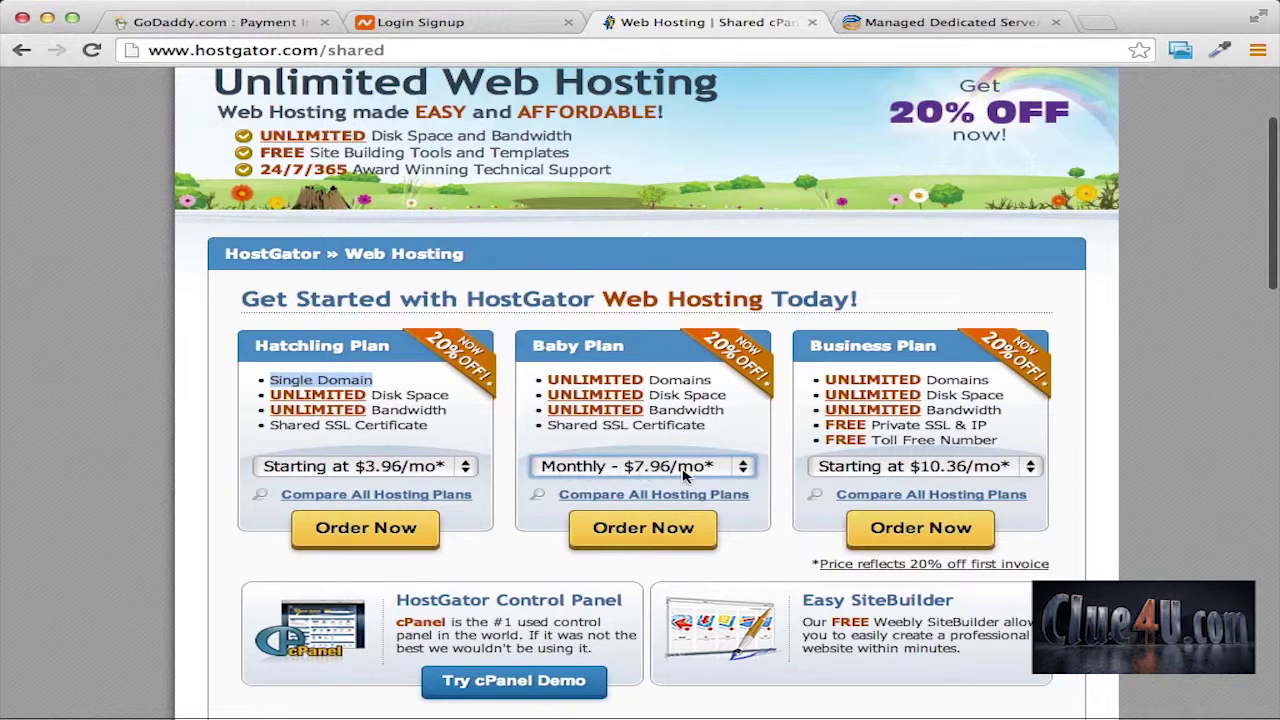
left_click(660, 533)
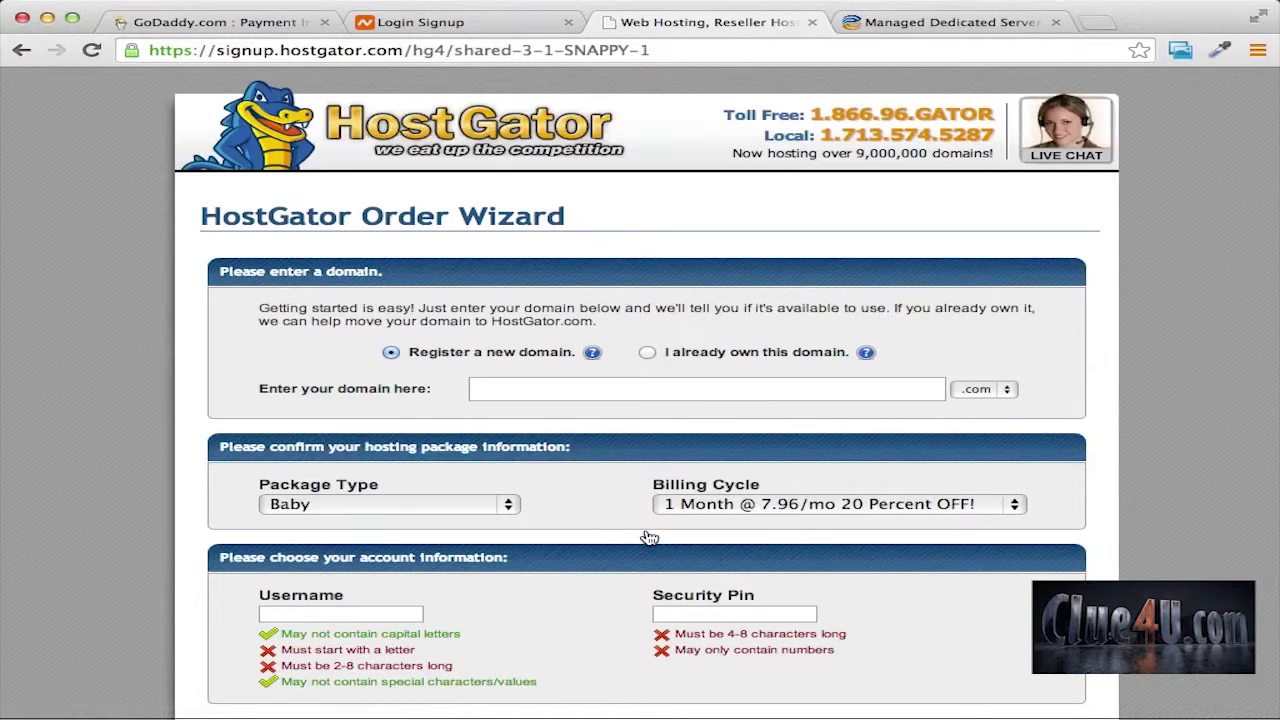
Mark the domain as already owned in the order wizard and enter markswoodworkingtips.info as the domain.
scroll(537, 269, "down", 3)
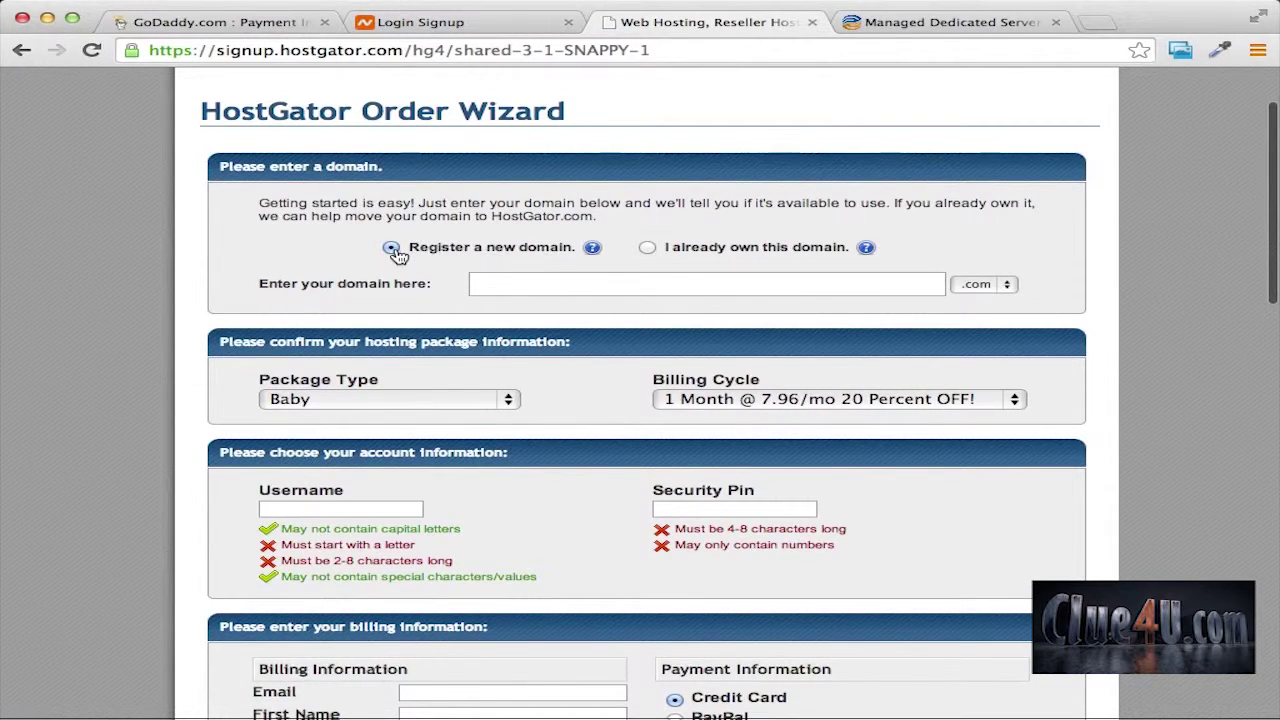
left_click(652, 252)
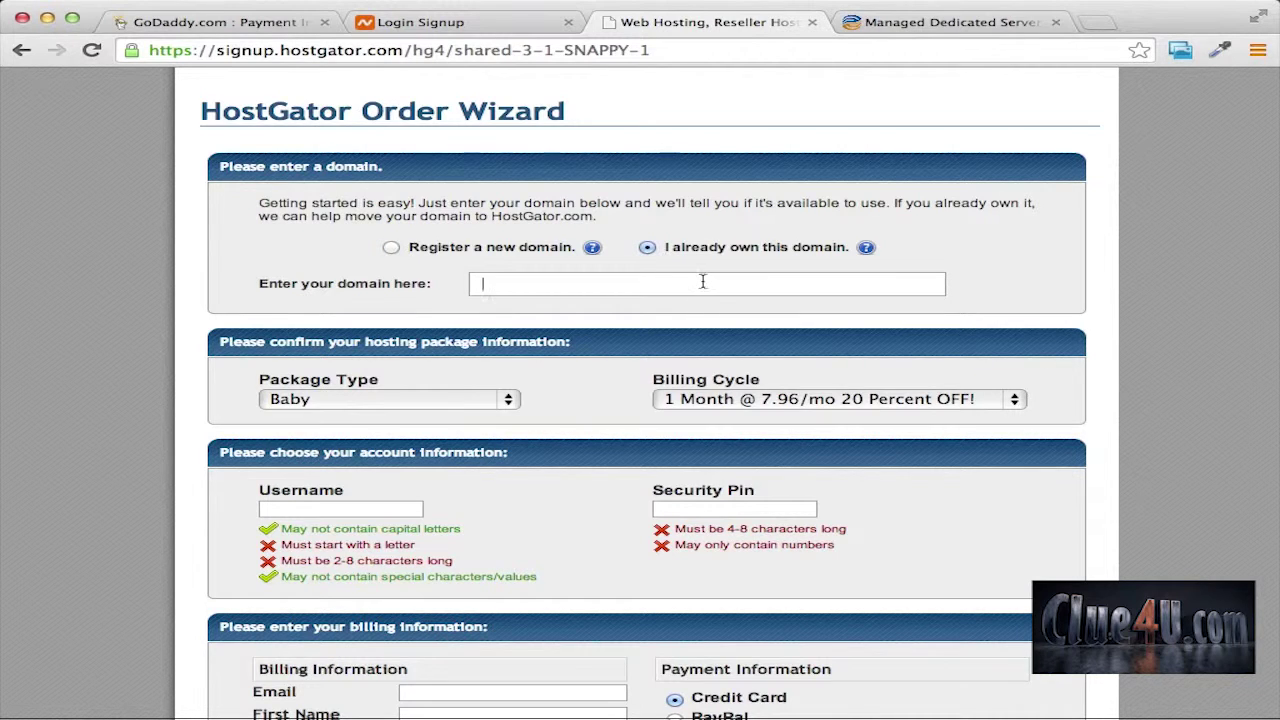
scroll(691, 288, "up", 1)
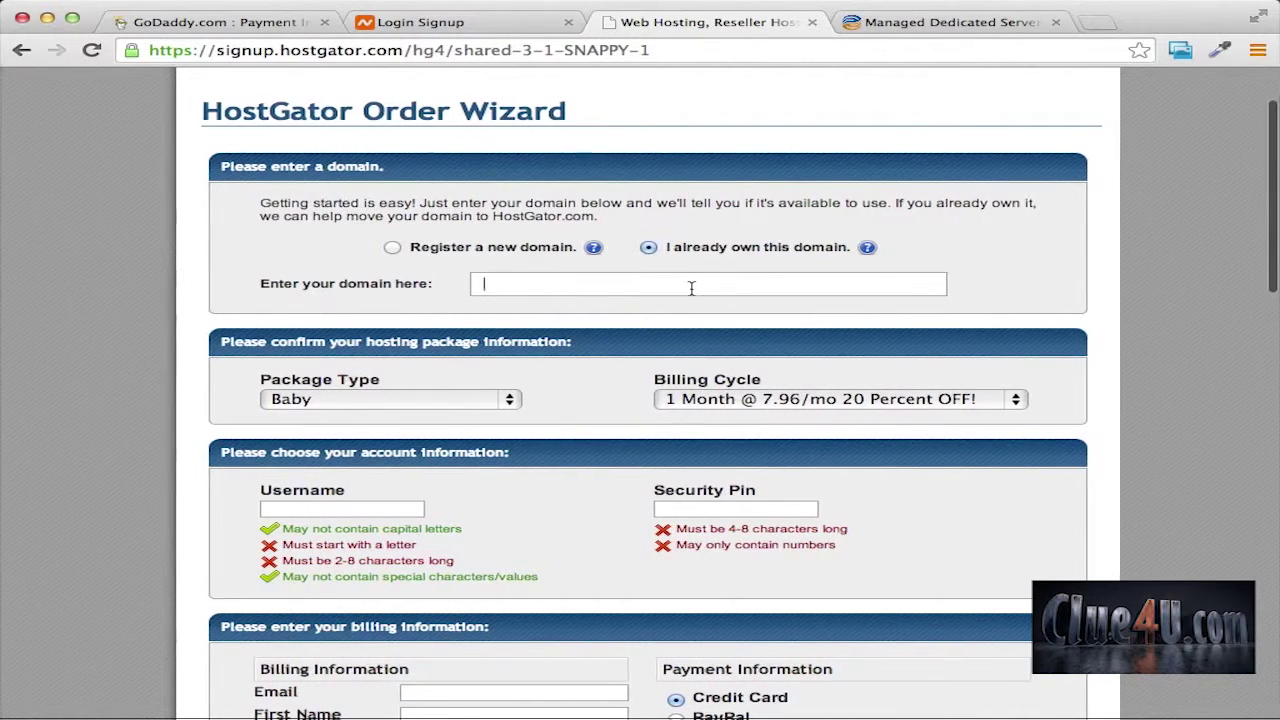
left_click(540, 287)
type("markswoodworkingtips.info")
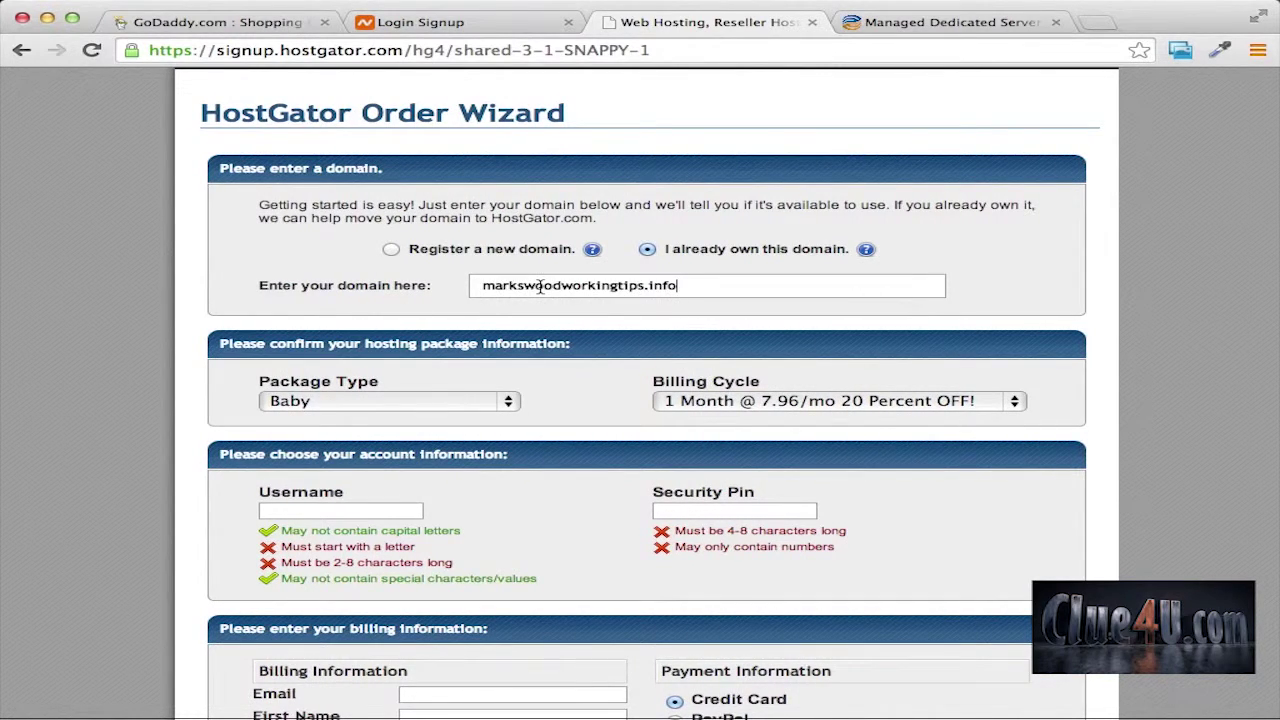
Replace the order's coupon code with 1cent, validate it, and highlight the Baby plan's discounted price in the order details.
scroll(1043, 329, "down", 3)
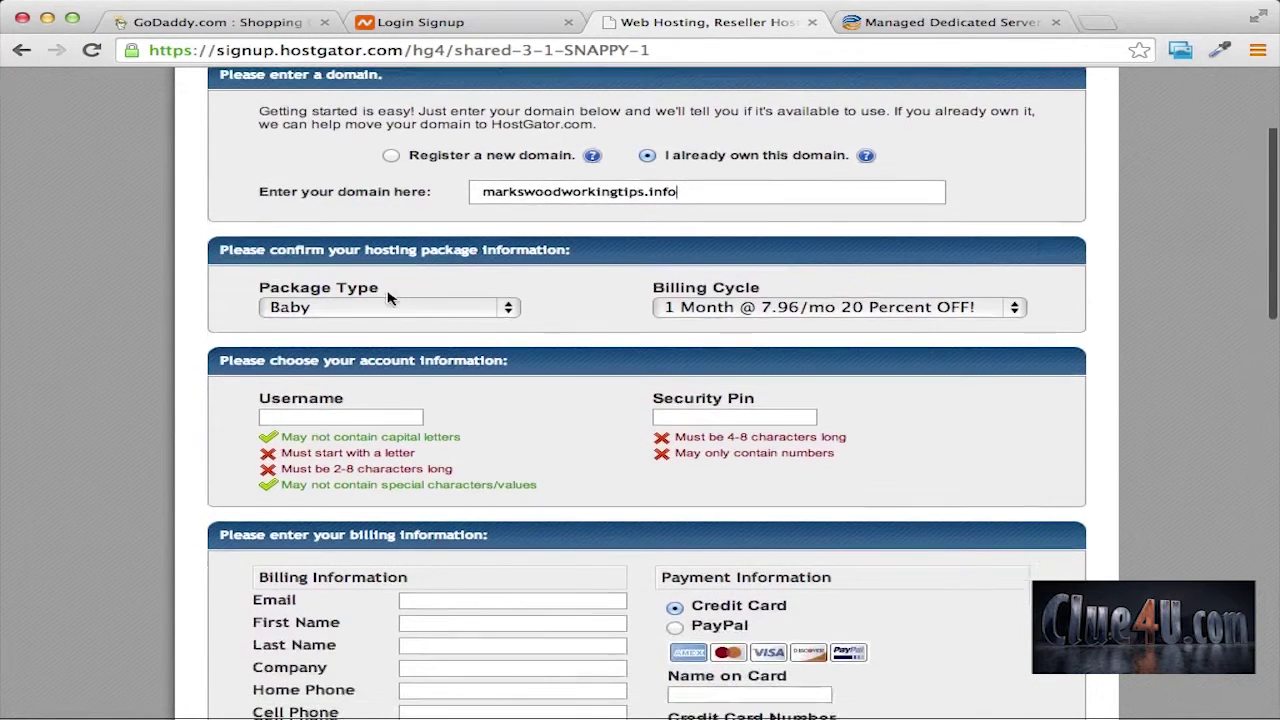
scroll(360, 310, "down", 5)
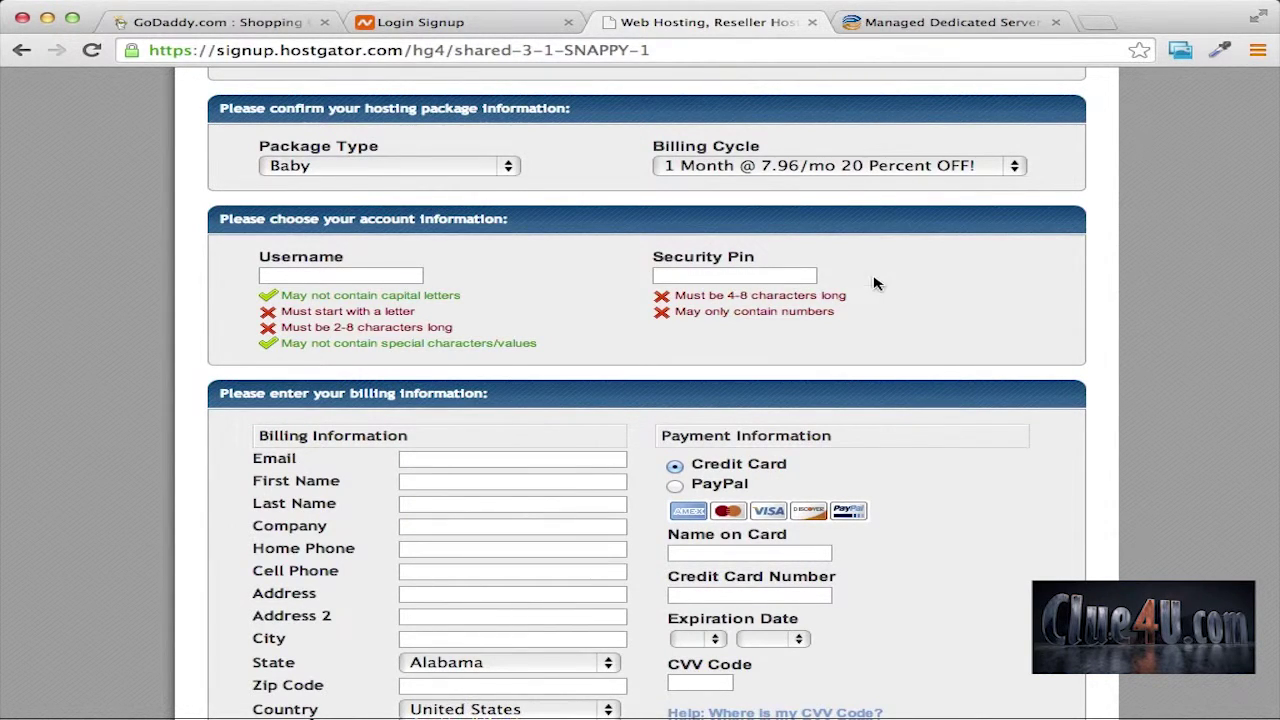
scroll(871, 280, "down", 5)
scroll(752, 243, "down", 15)
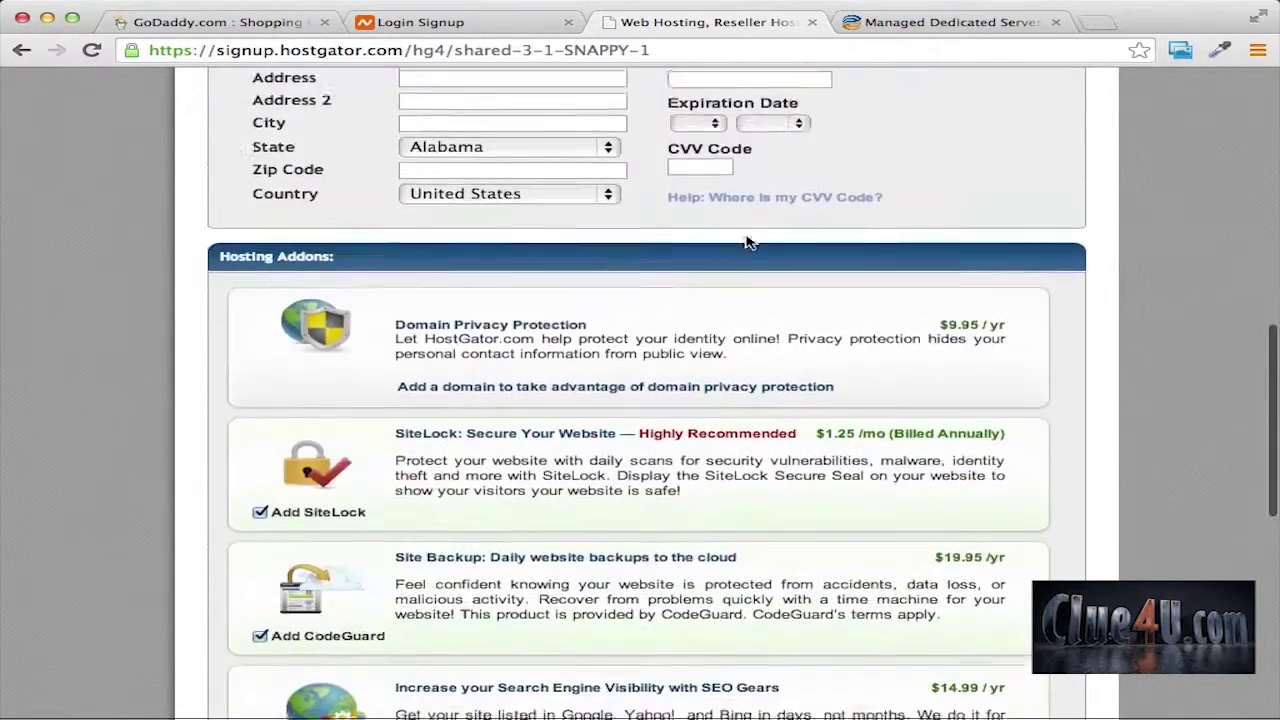
scroll(750, 238, "down", 1)
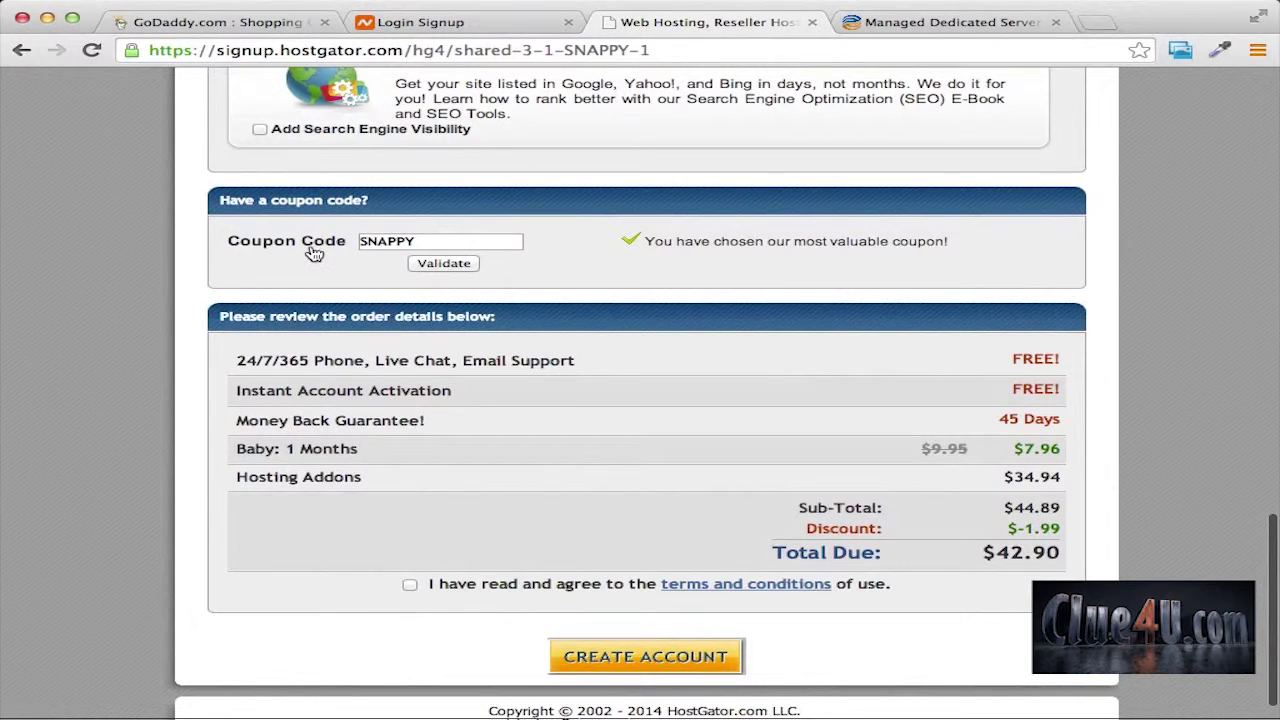
double_click(423, 241)
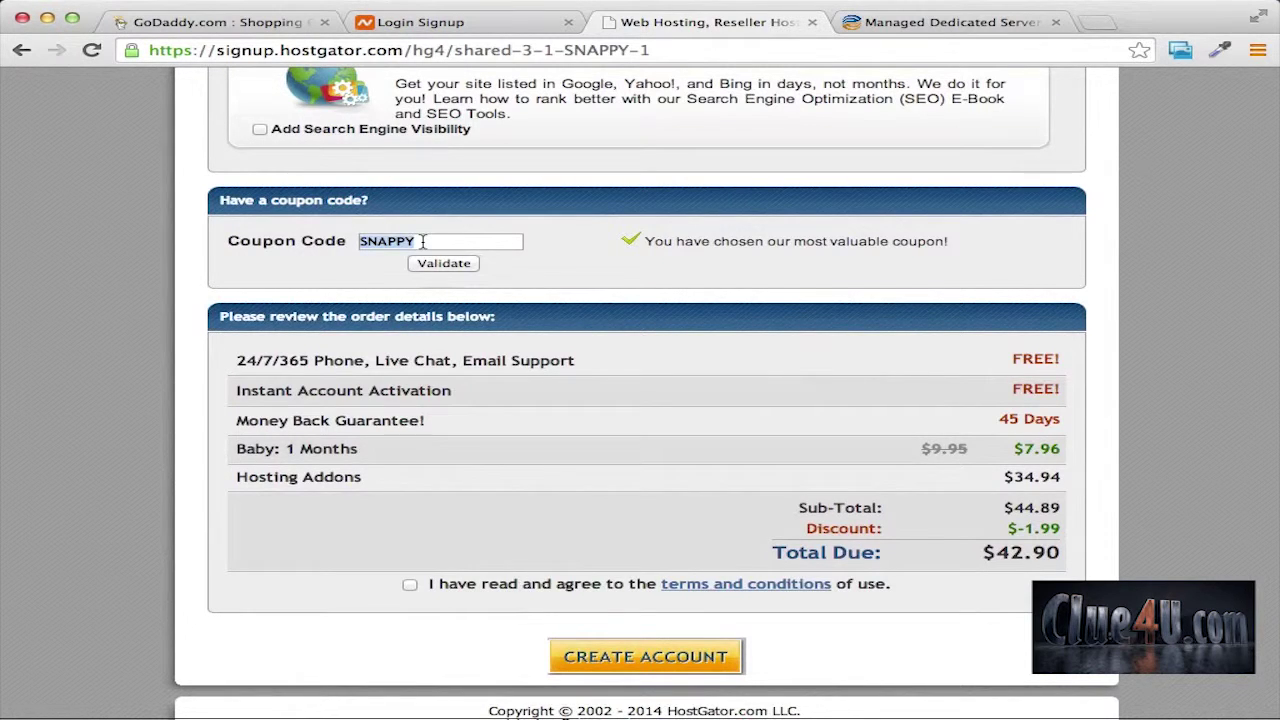
type("1cent")
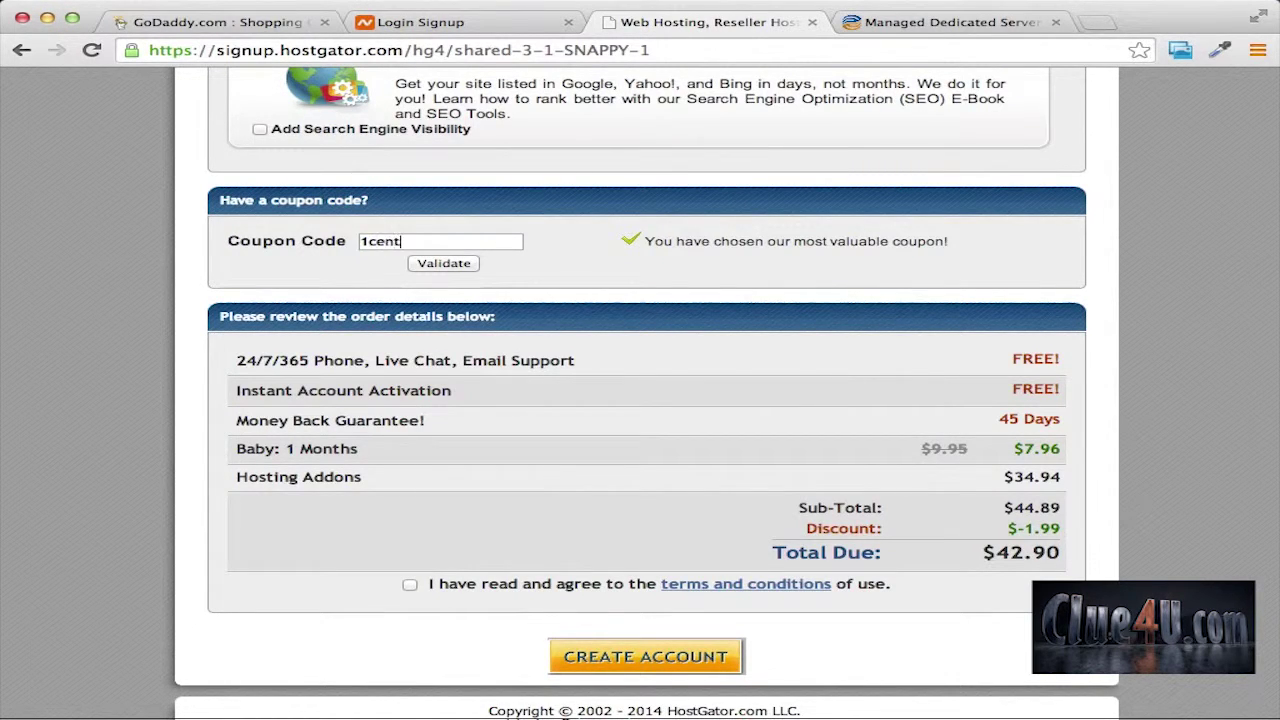
left_click(445, 264)
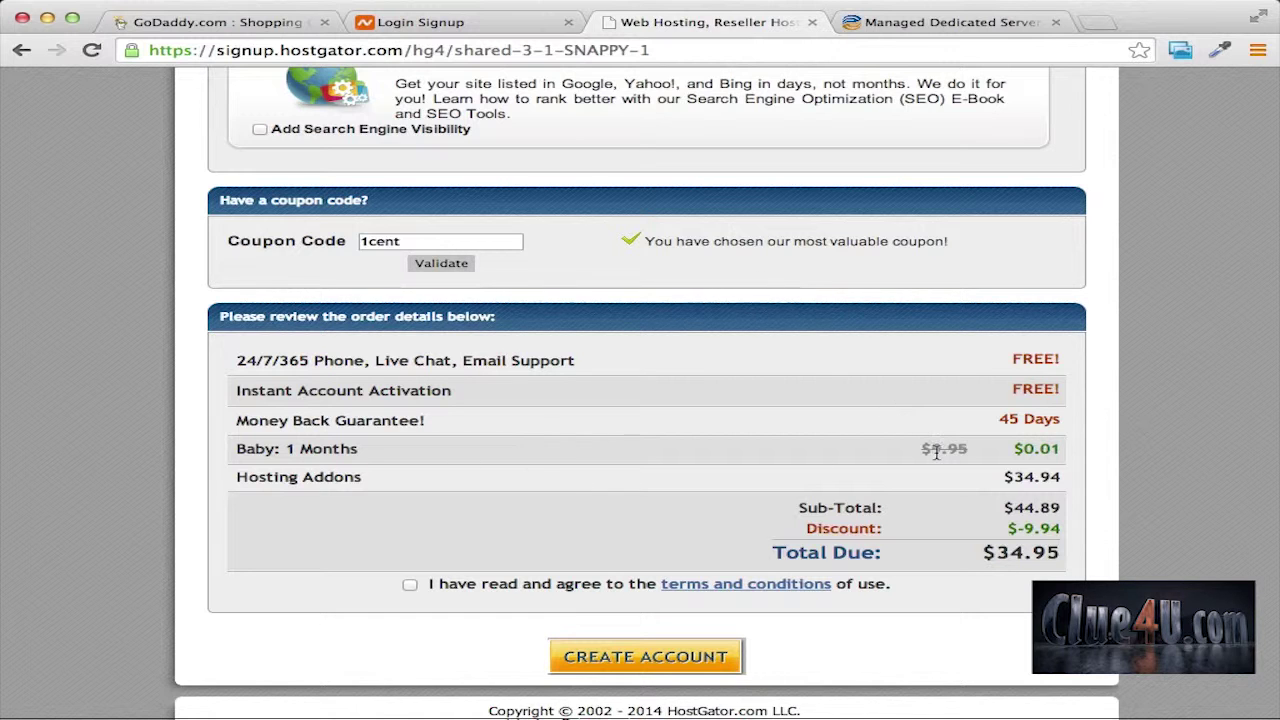
left_click_drag(1063, 449, 988, 444)
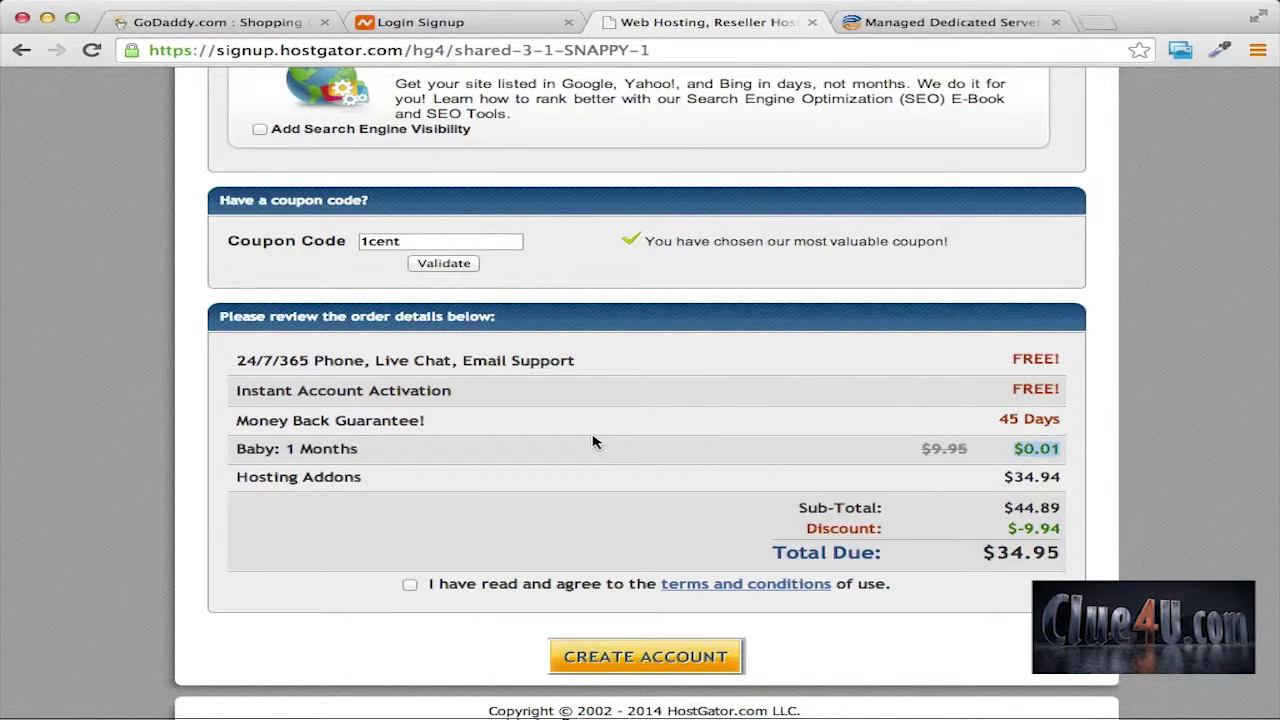
Remove the SiteLock and CodeGuard add-ons from the hosting order and highlight the Total Due amount.
scroll(593, 442, "up", 10)
scroll(593, 442, "down", 4)
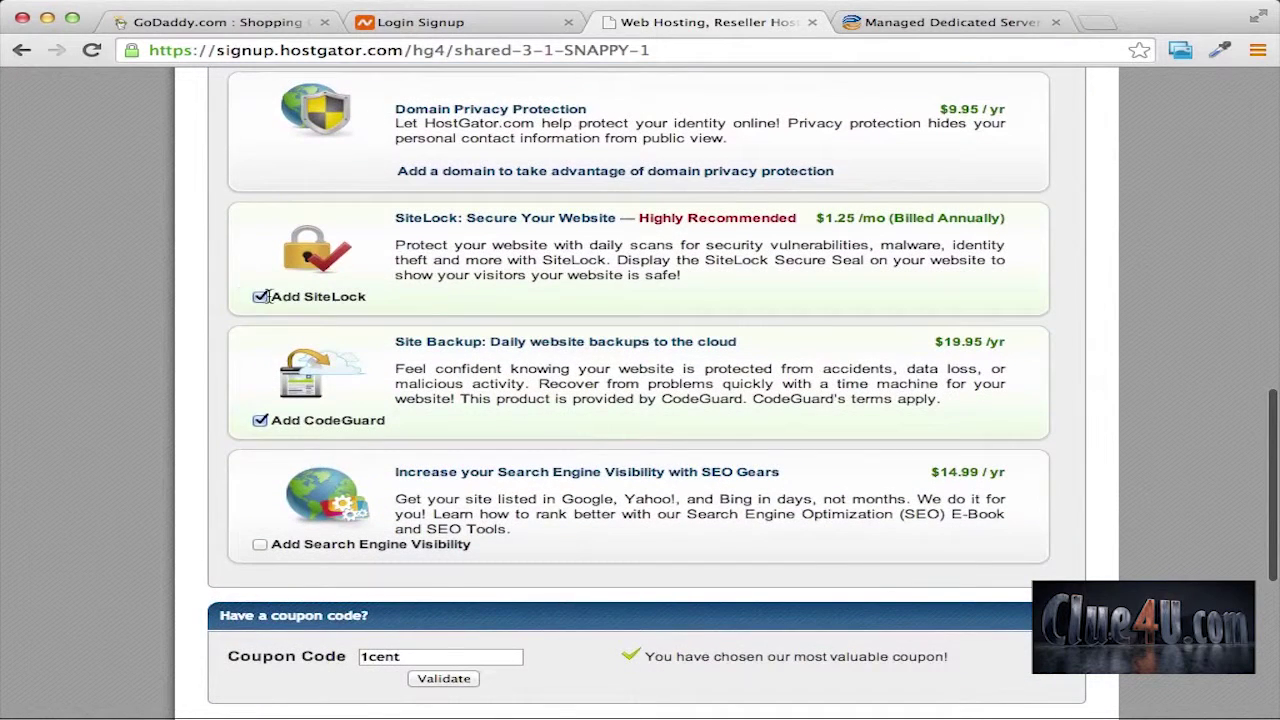
left_click(261, 297)
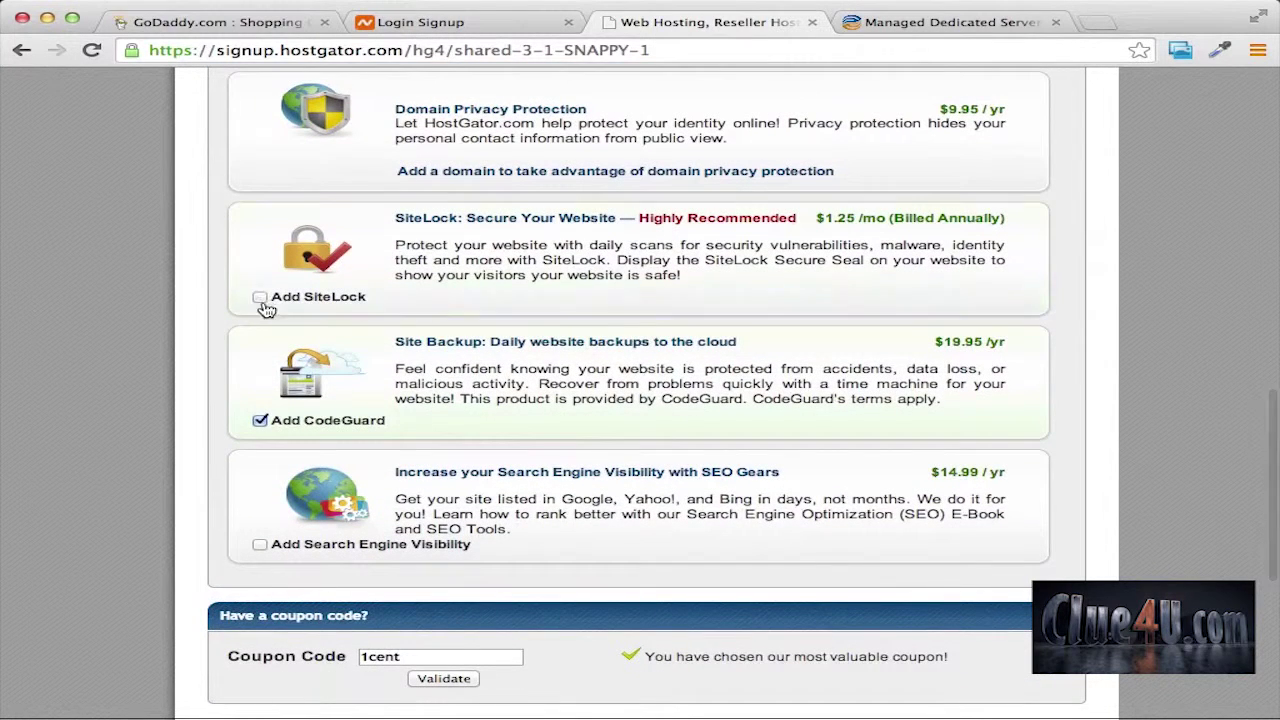
left_click(260, 422)
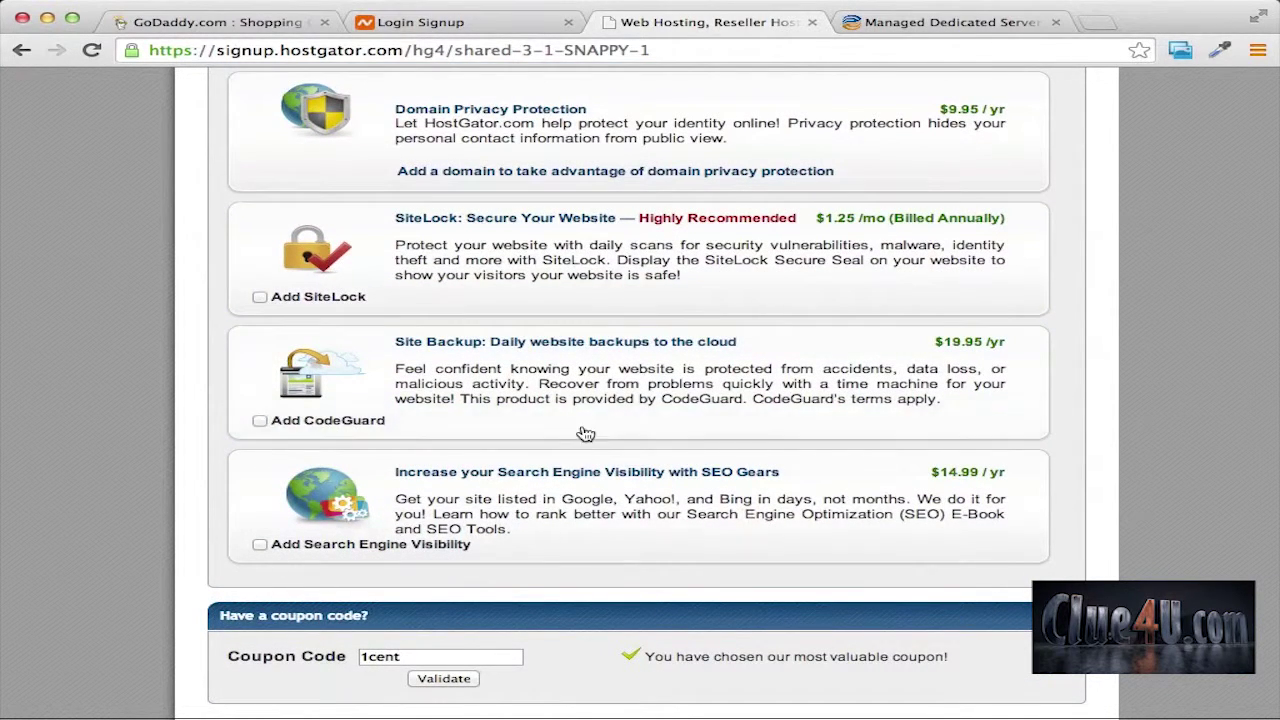
scroll(580, 386, "up", 3)
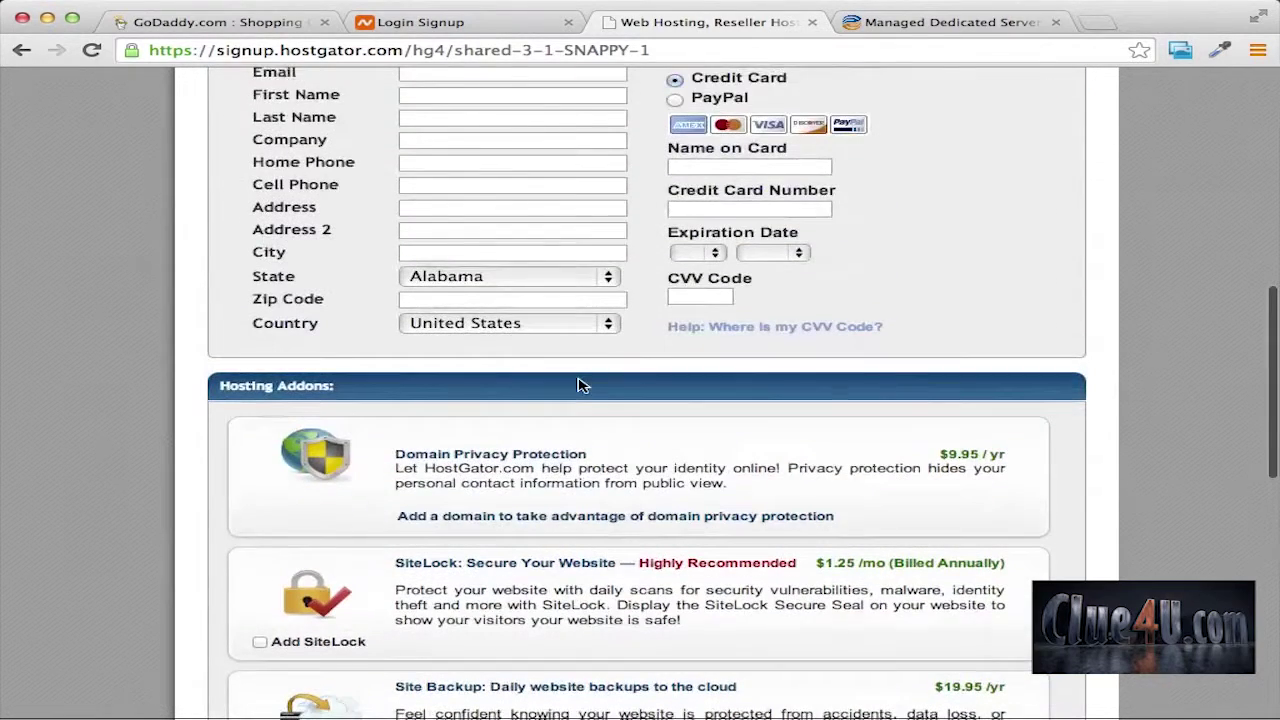
scroll(583, 385, "down", 3)
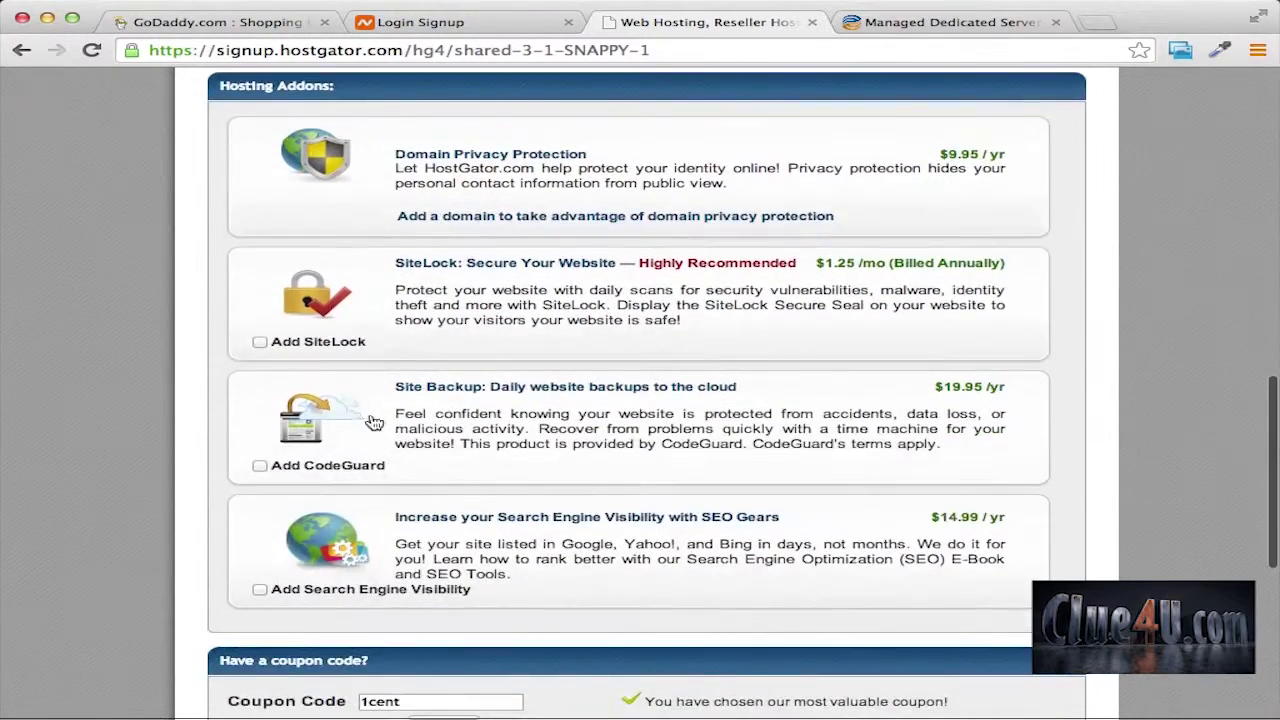
scroll(373, 422, "down", 5)
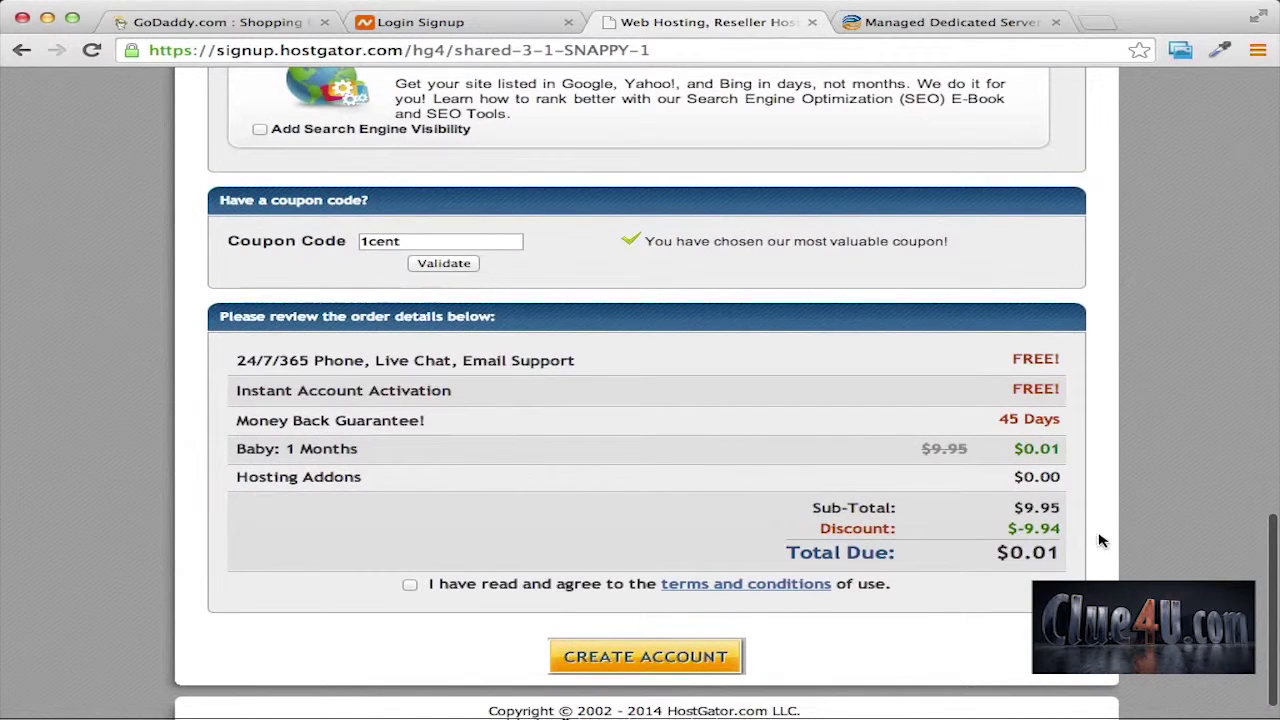
left_click_drag(1066, 557, 1010, 552)
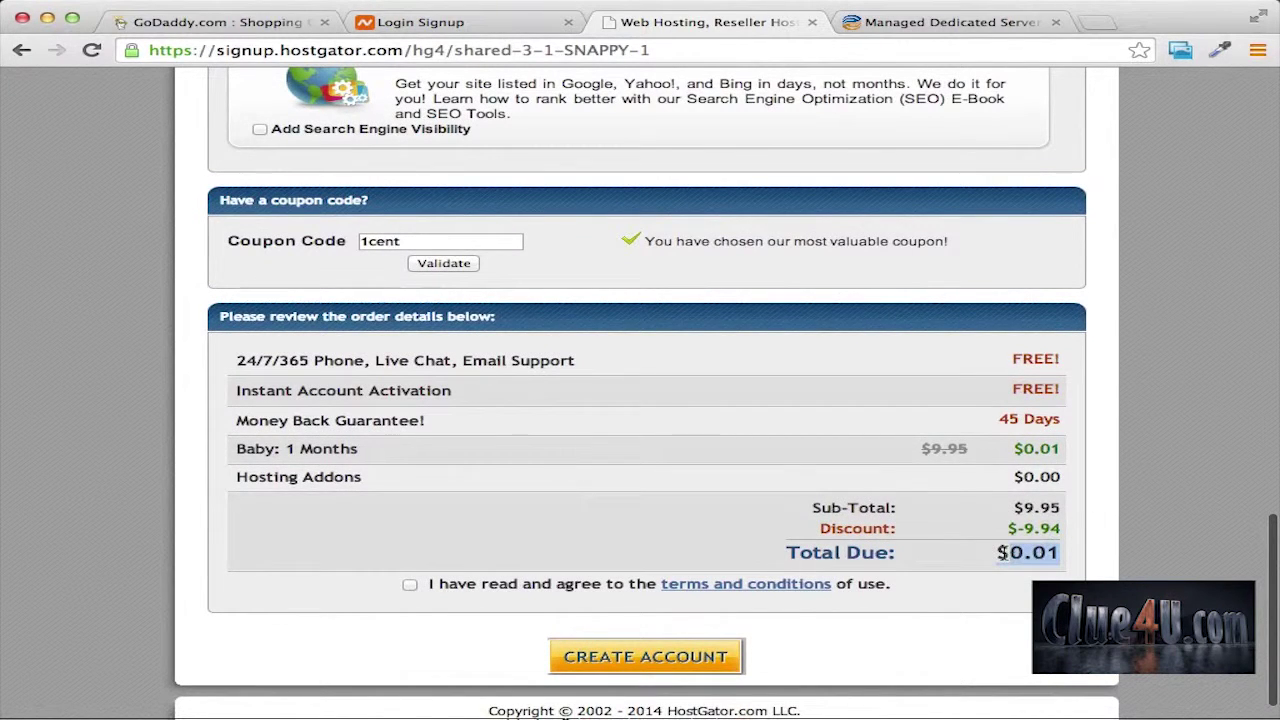
Open Liquid Web's Webmaster Plan configuration and add the plan with 20 GB storage and 200GB monthly transfer to the cart.
left_click(971, 24)
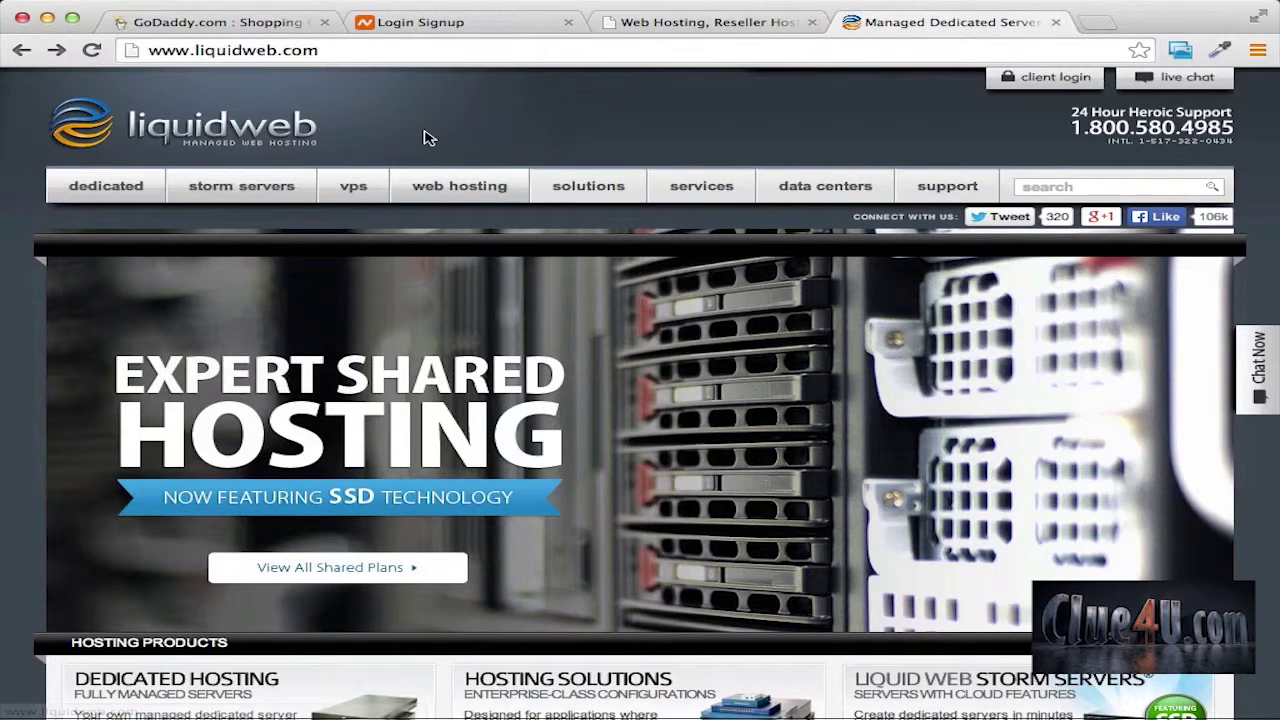
mouse_move(455, 192)
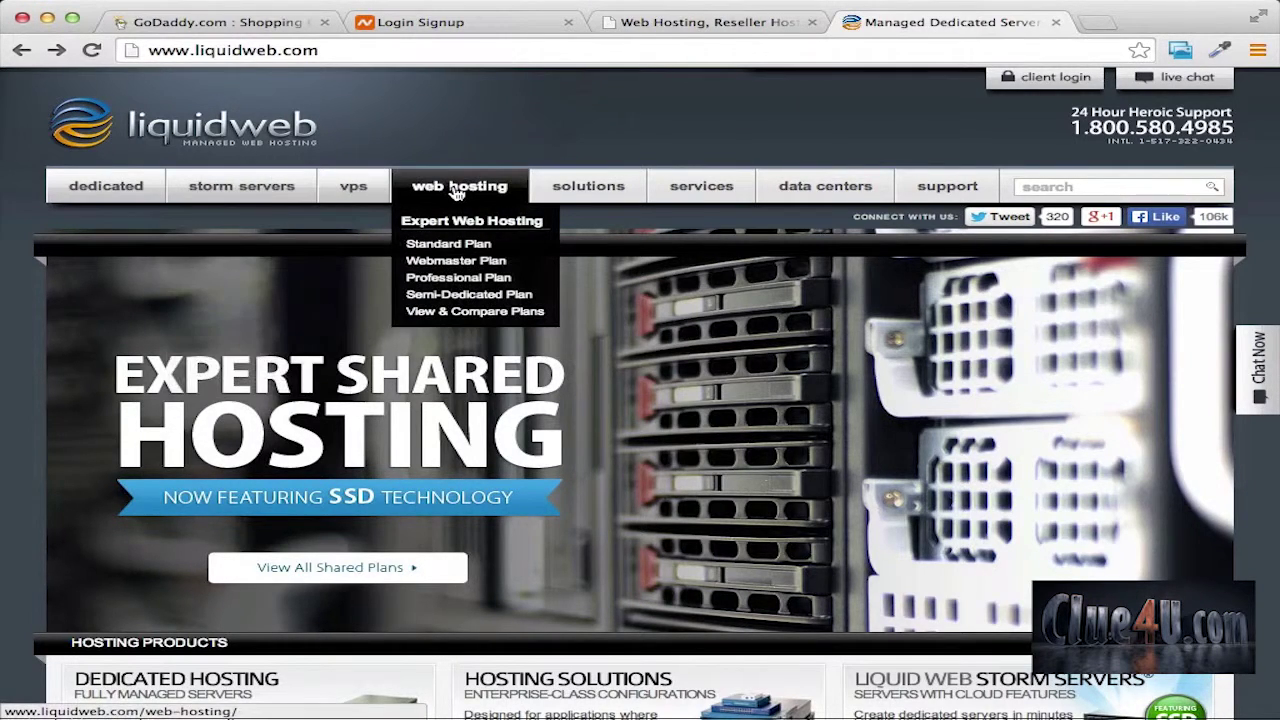
left_click(463, 259)
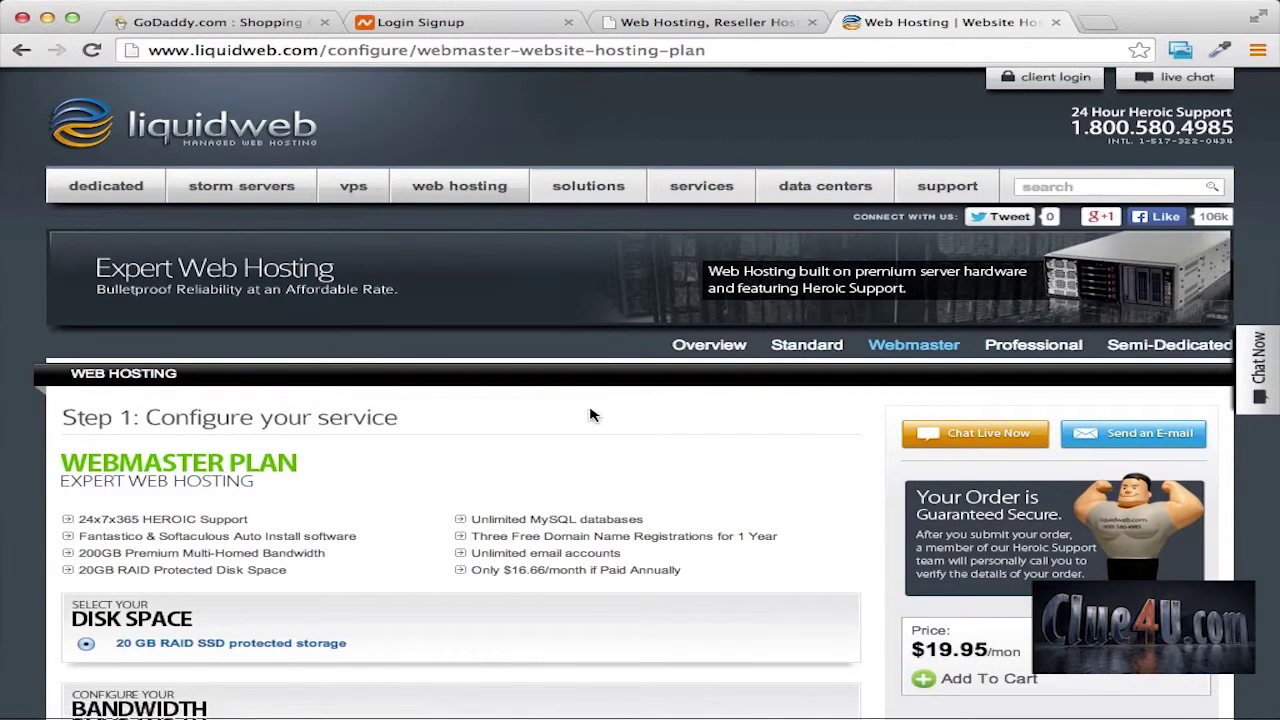
scroll(590, 415, "down", 5)
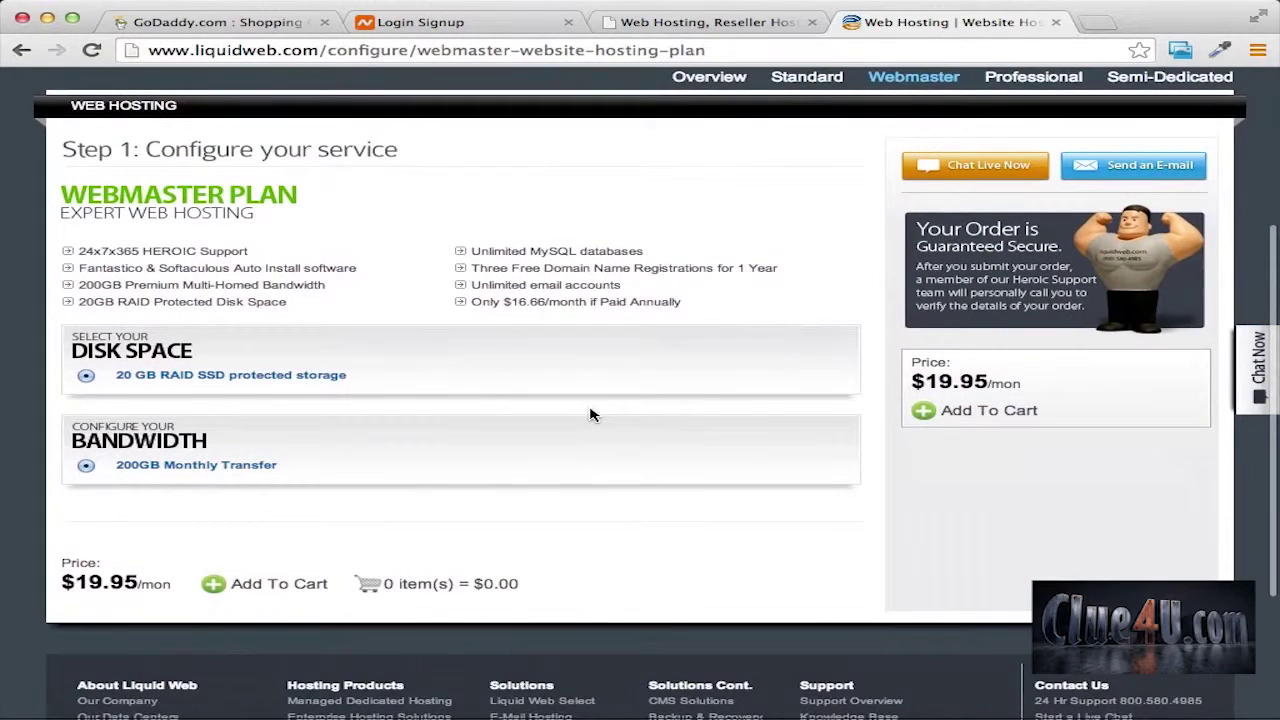
scroll(590, 415, "down", 1)
left_click(240, 572)
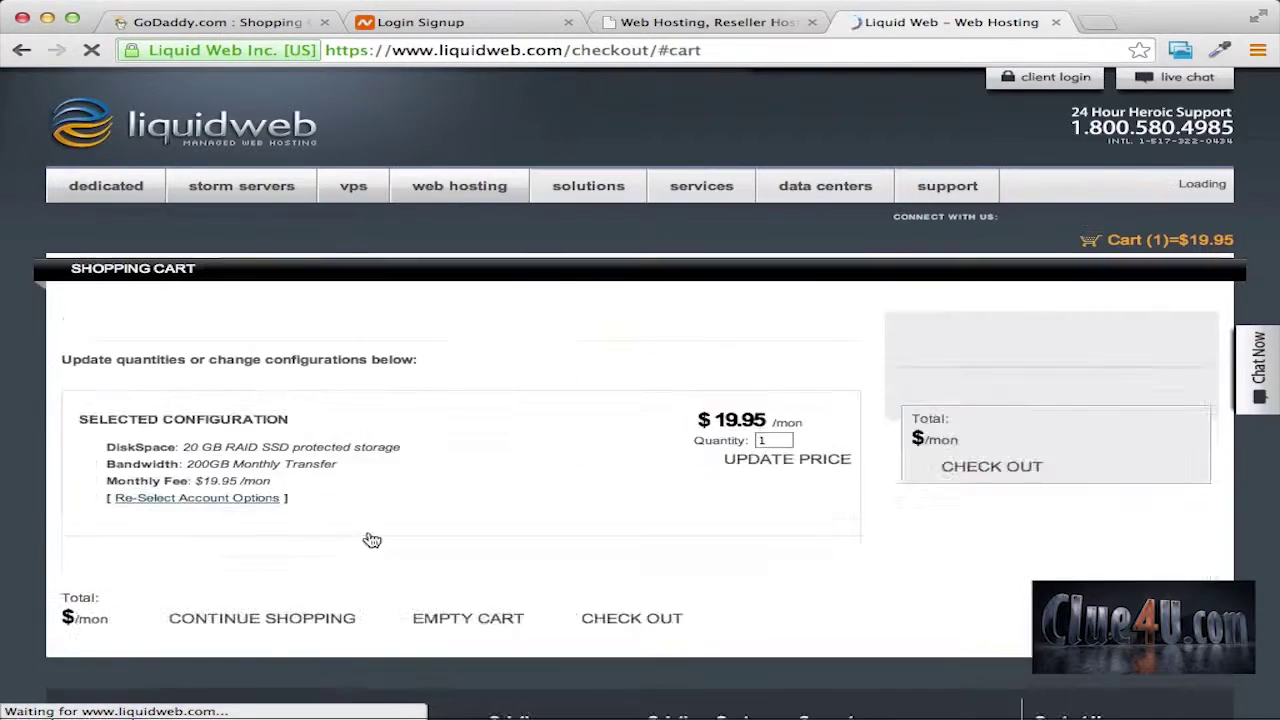
Proceed to checkout with the Liquid Web cart and look over the new customer and service information fields.
scroll(857, 314, "down", 3)
left_click(976, 474)
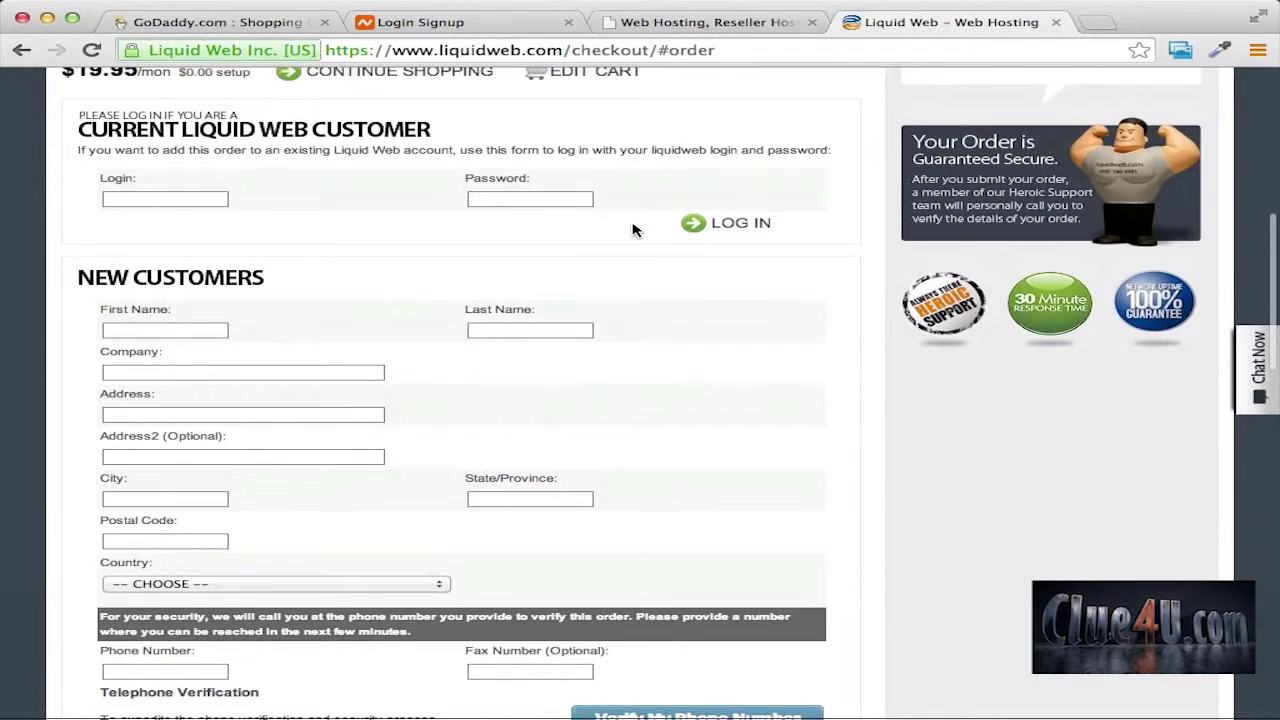
scroll(630, 232, "down", 8)
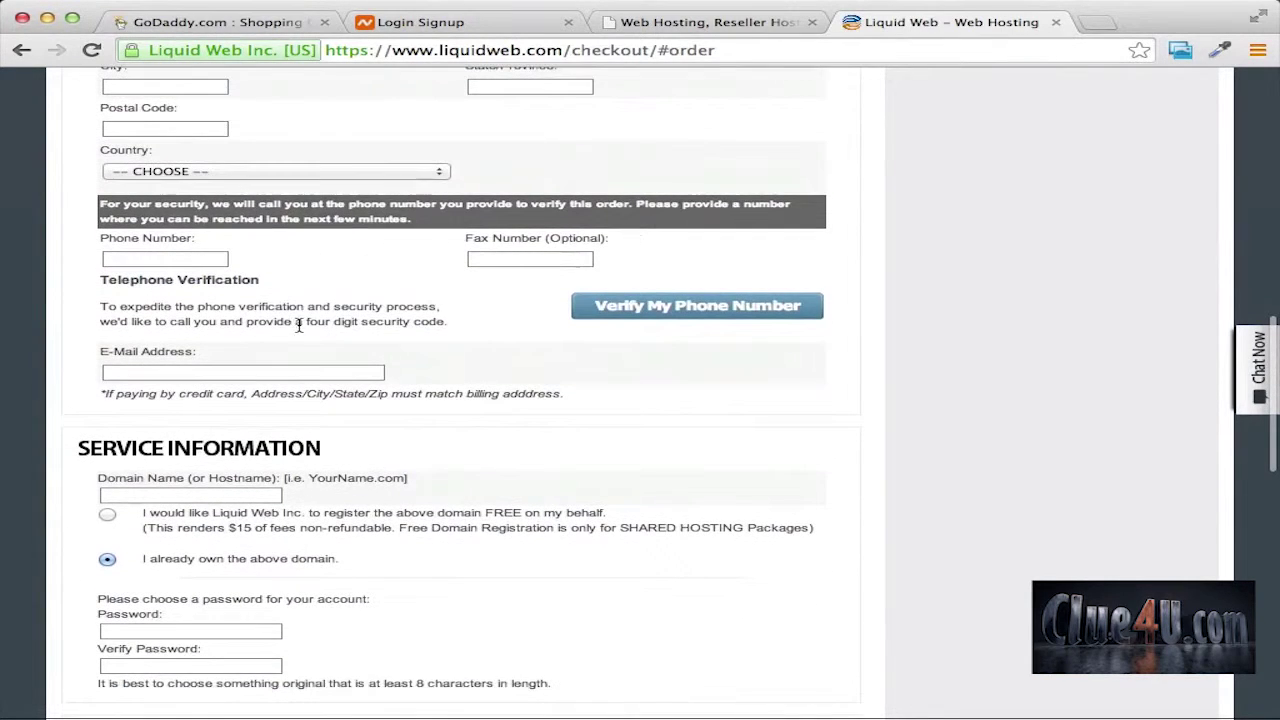
Return to the HostGator order wizard and review its hosting add-ons, coupon code and order details.
left_click(697, 22)
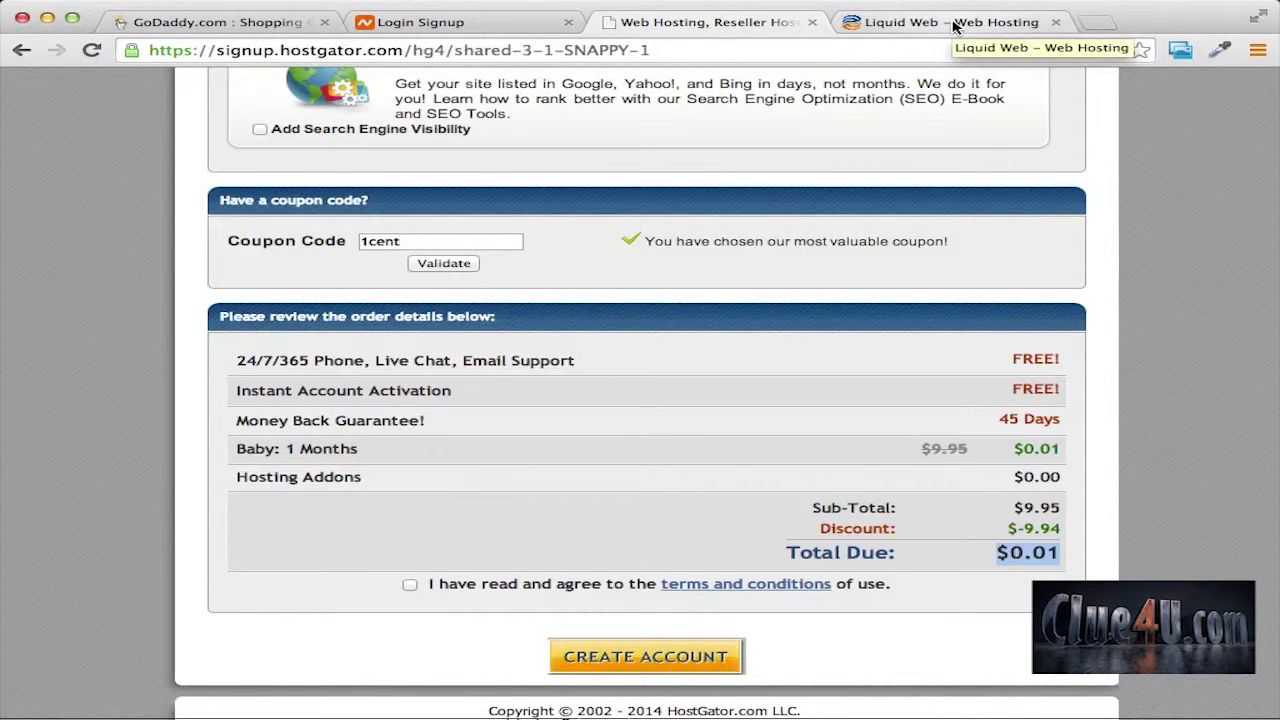
scroll(520, 178, "up", 5)
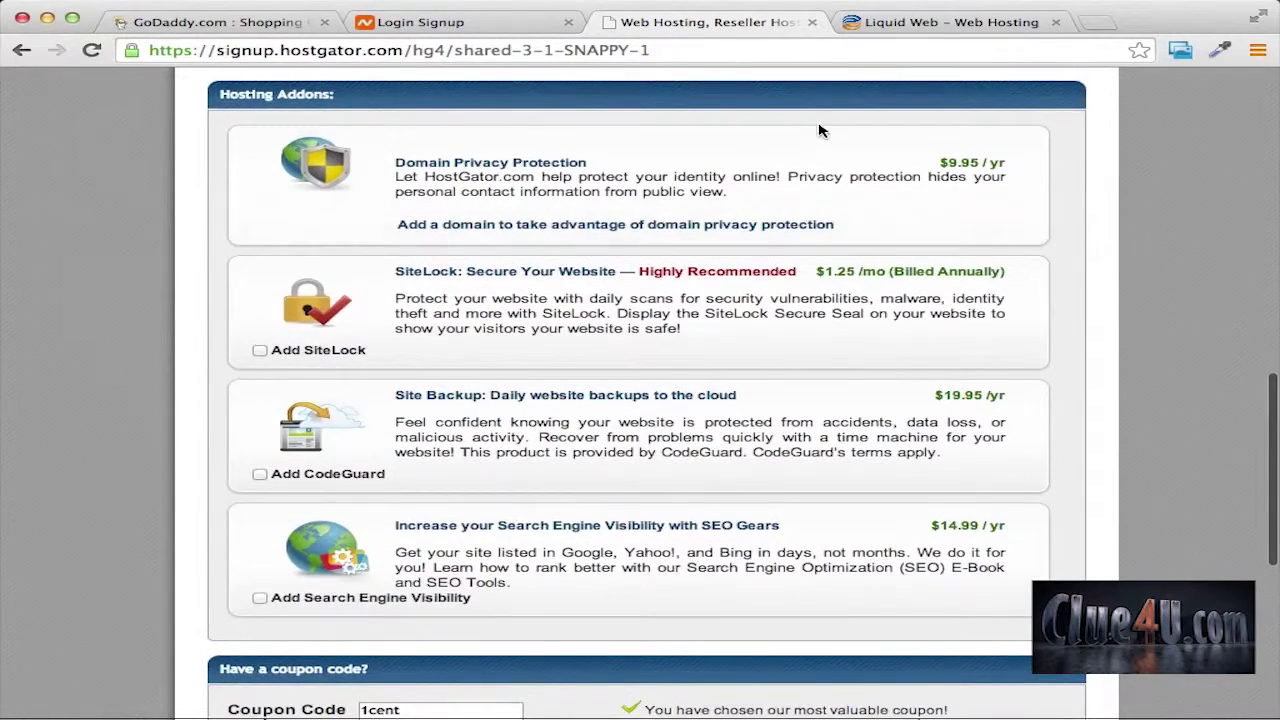
scroll(818, 130, "down", 5)
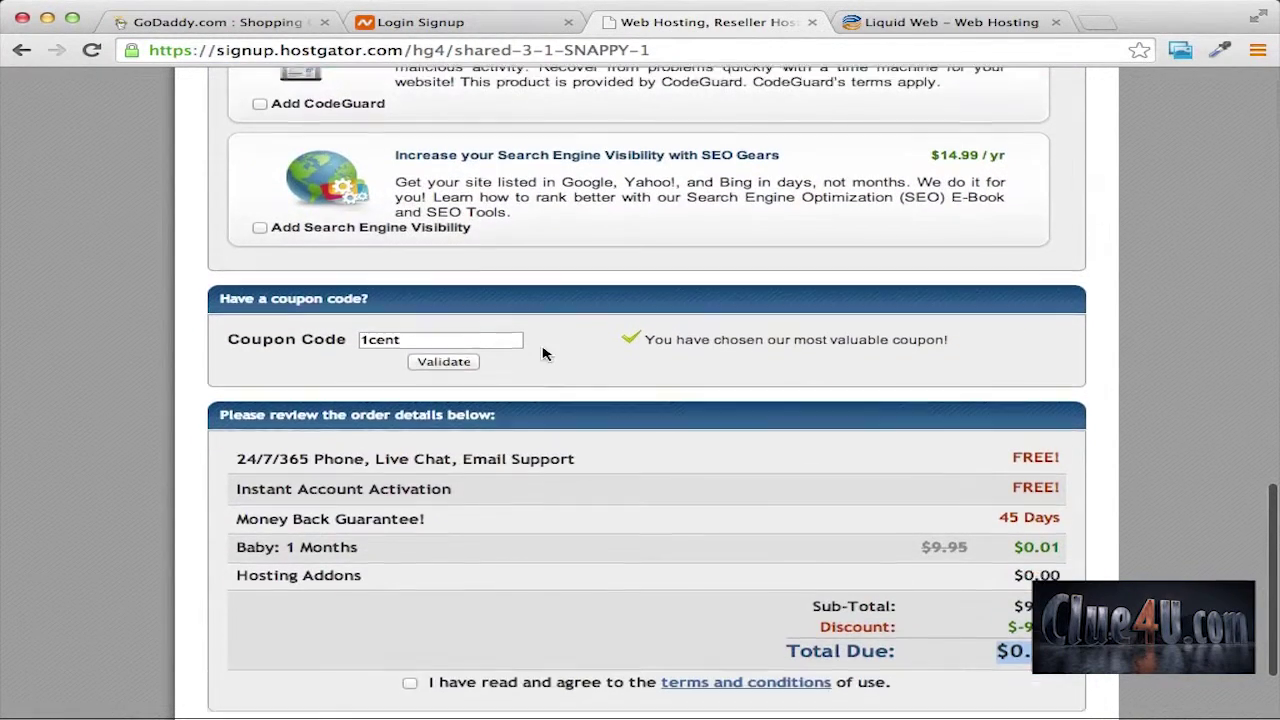
scroll(543, 353, "down", 3)
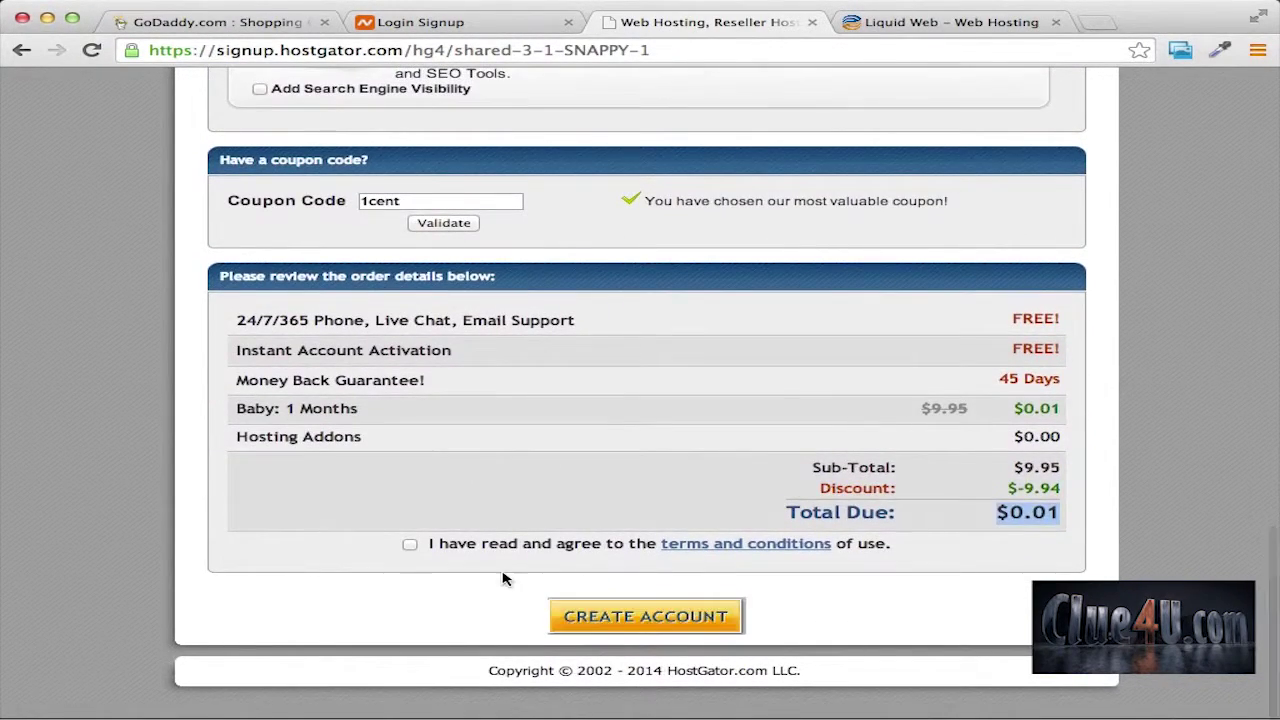